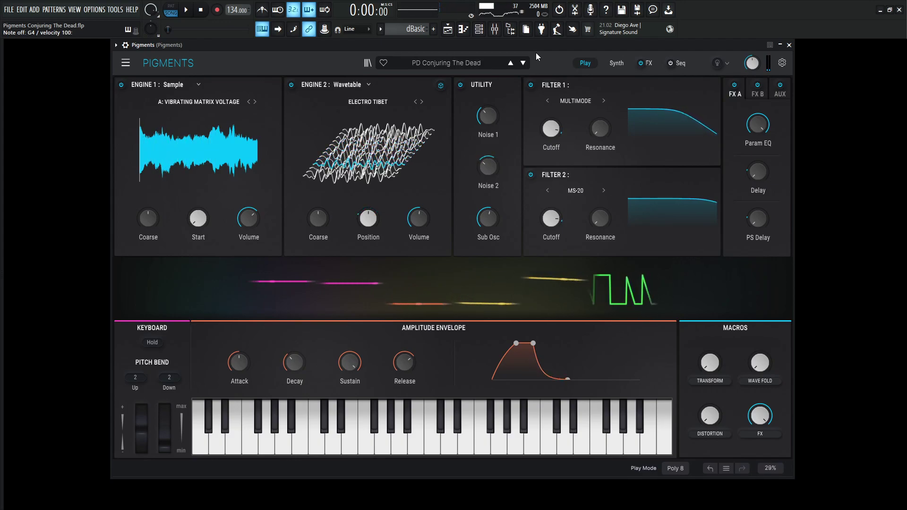
- Bypass the entire FX section, then switch off the Utility Engine back on the synth page
click(619, 63)
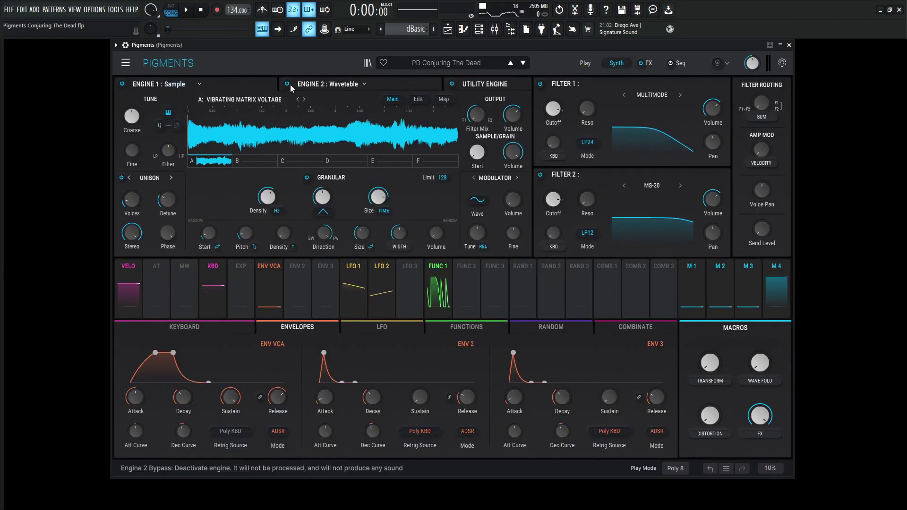
click(477, 87)
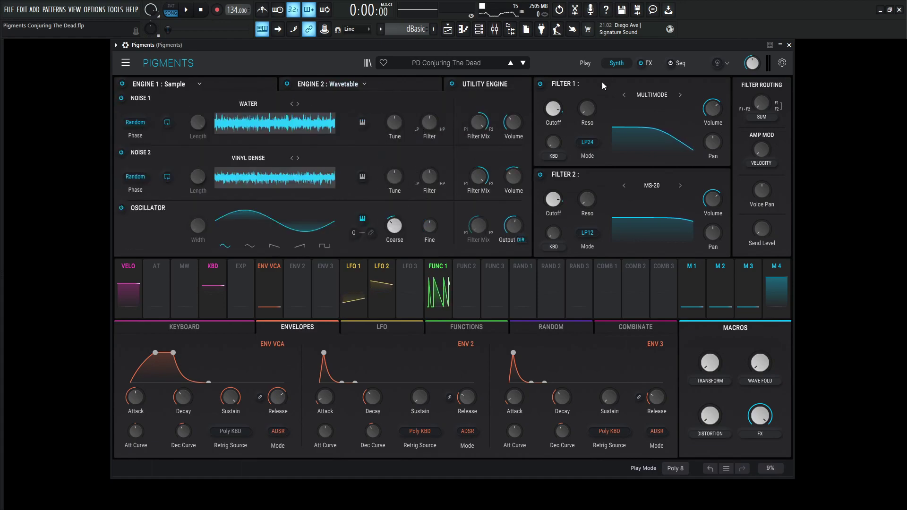
click(649, 63)
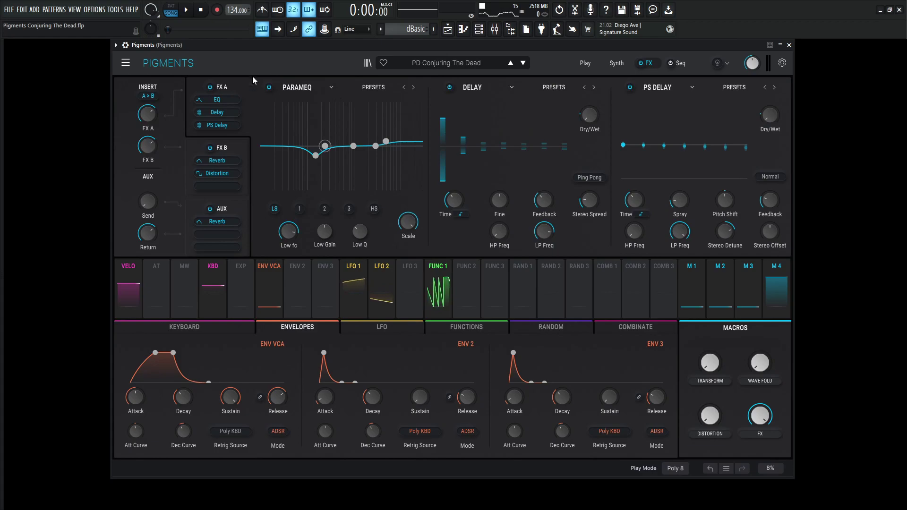
click(641, 63)
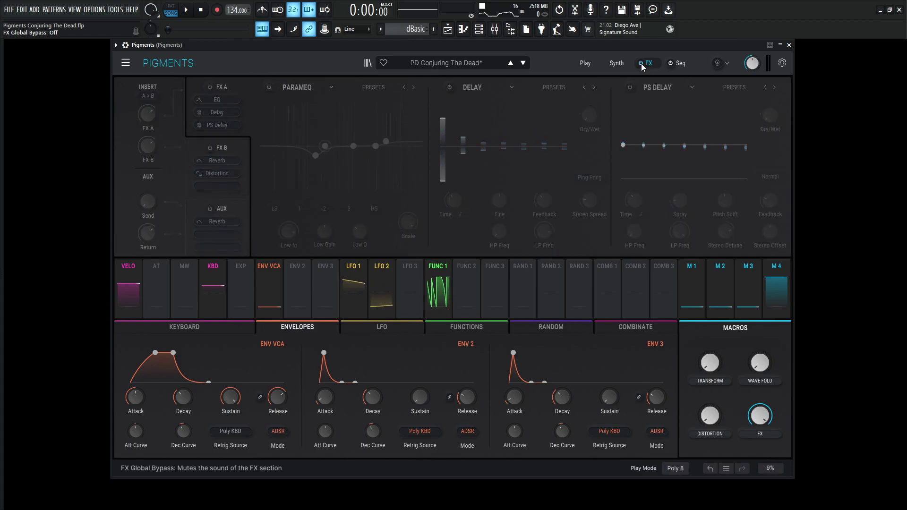
click(617, 63)
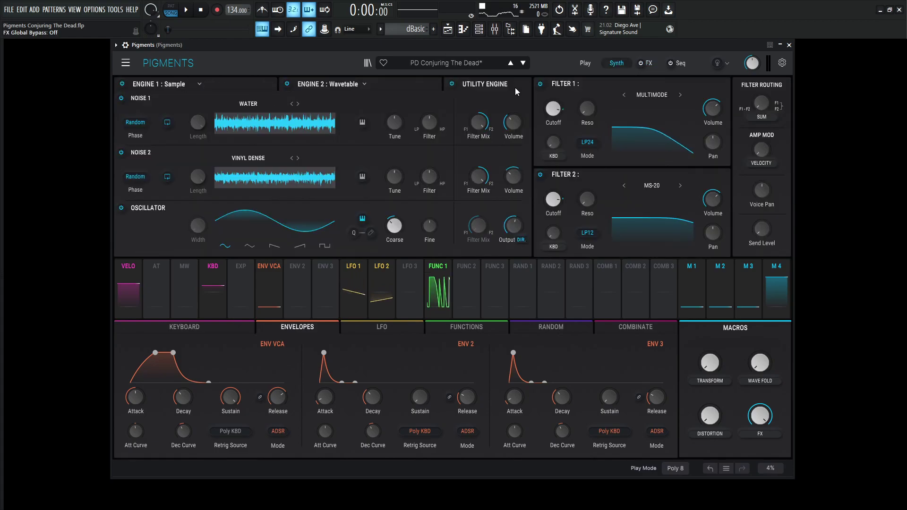
click(452, 84)
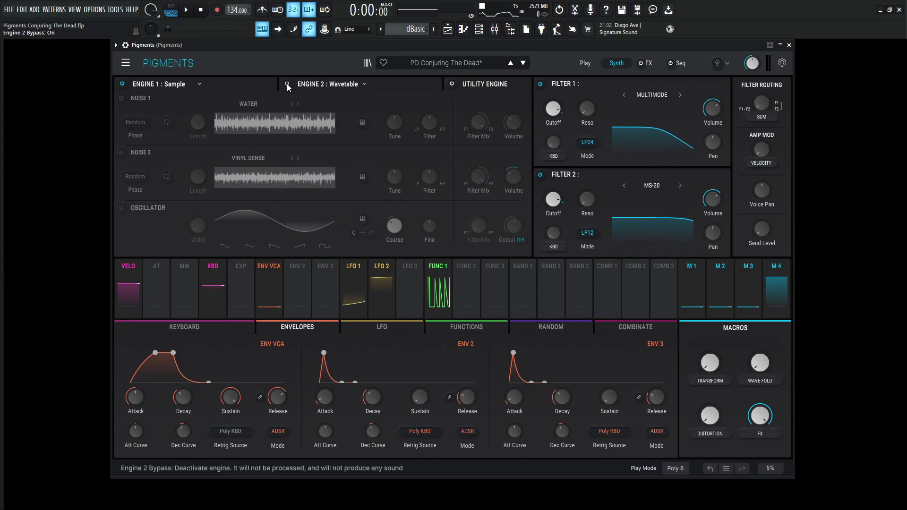
- Show Engine 1's Vibrating Matrix Voltage sample and inspect its Tune, Unison and Granular settings
click(232, 84)
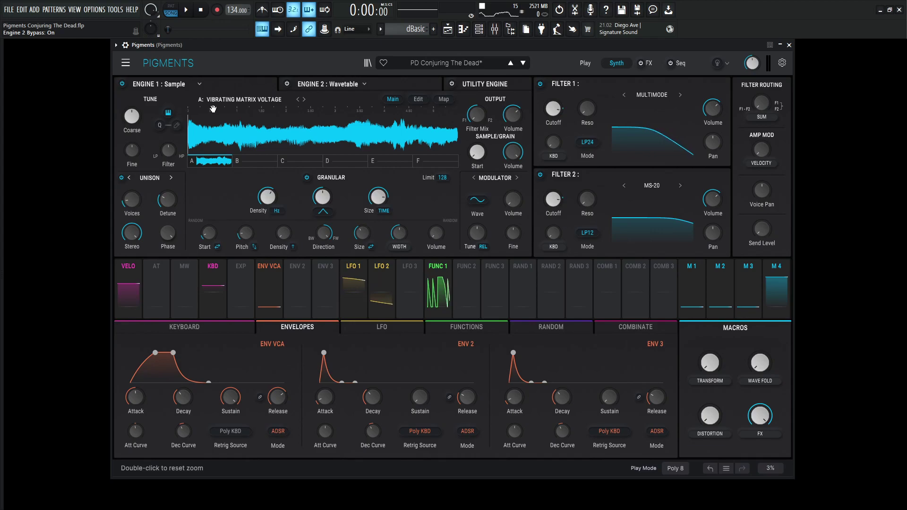
click(265, 100)
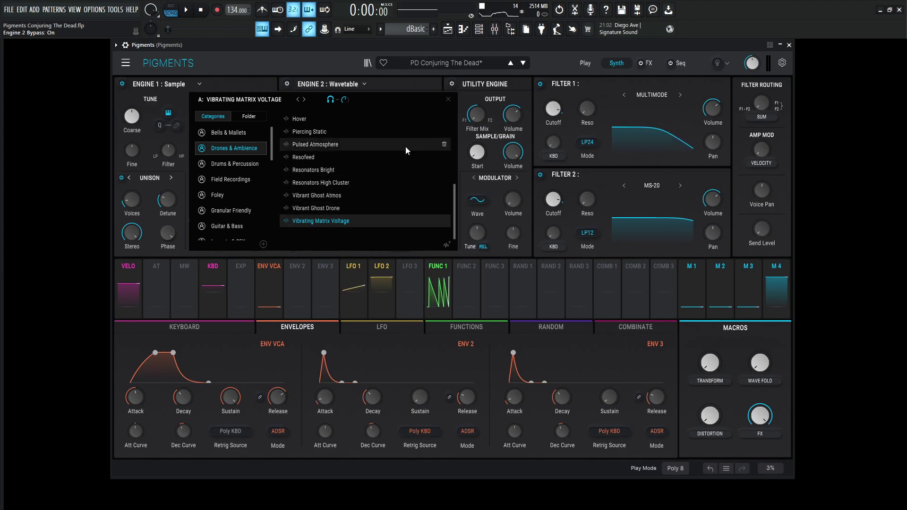
click(319, 110)
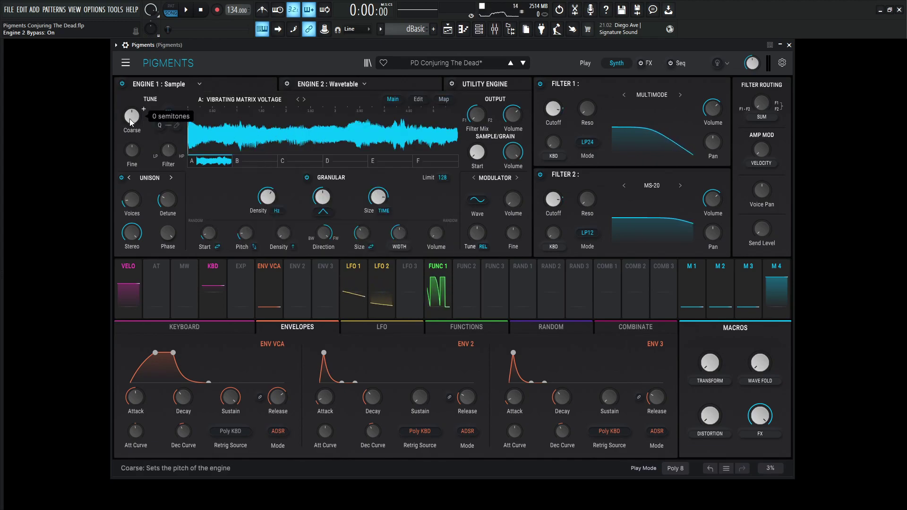
mouse_move(138, 122)
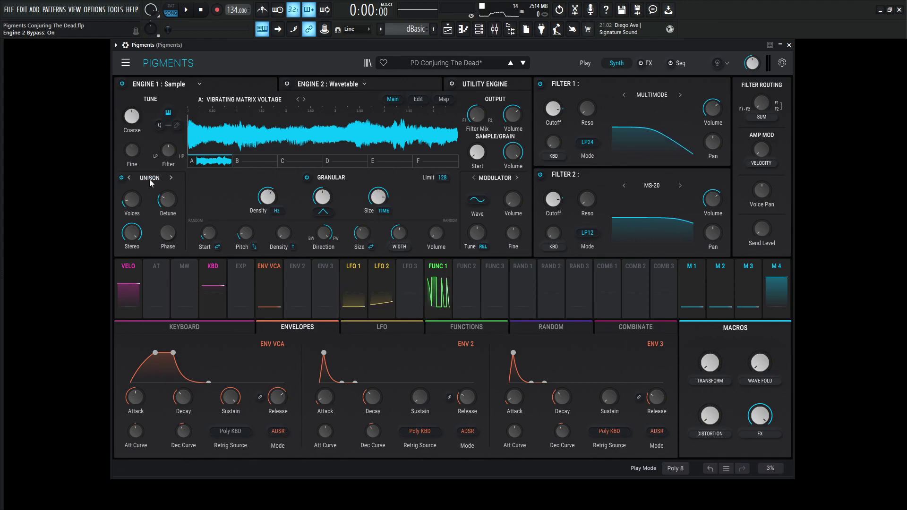
mouse_move(133, 204)
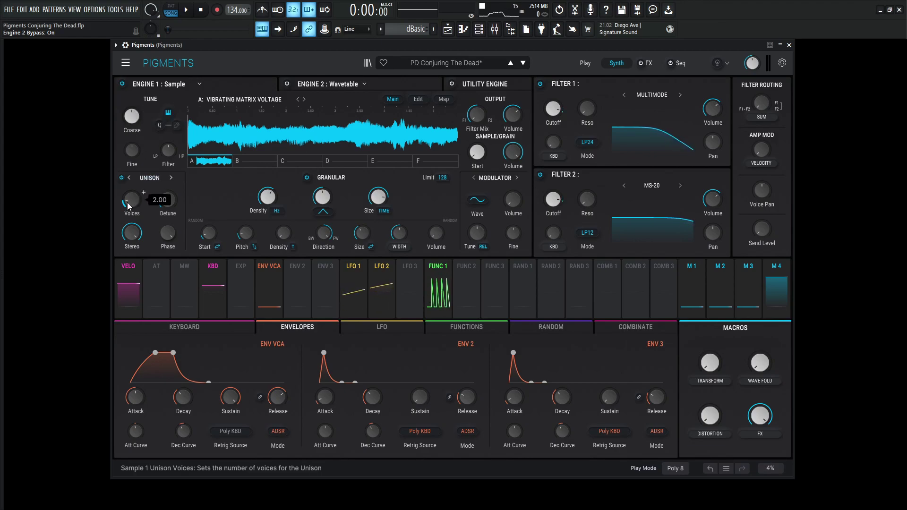
mouse_move(133, 238)
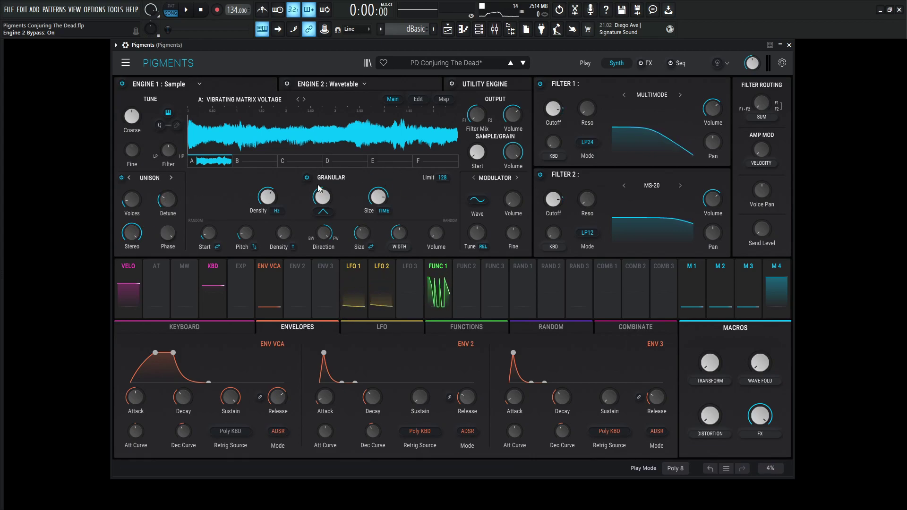
mouse_move(266, 202)
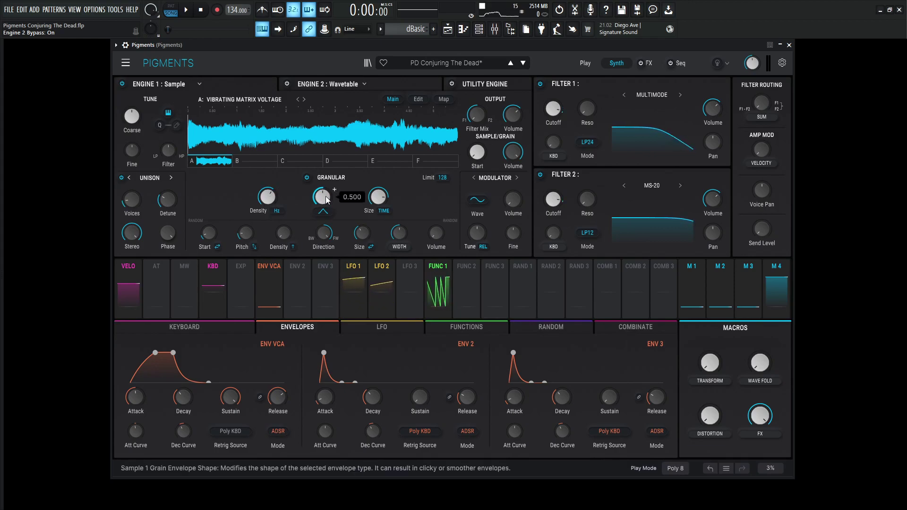
mouse_move(381, 200)
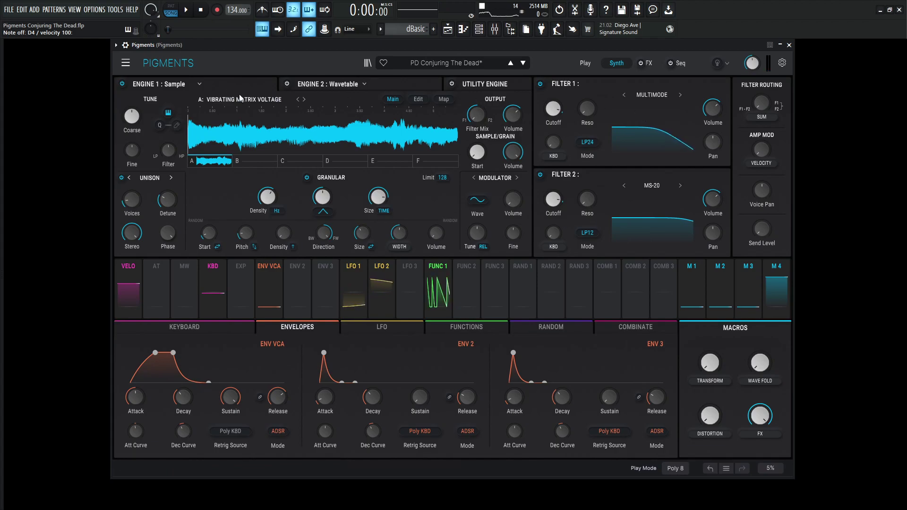
- Bypass Engine 1 and switch Engine 2's wavetable engine back on
click(122, 84)
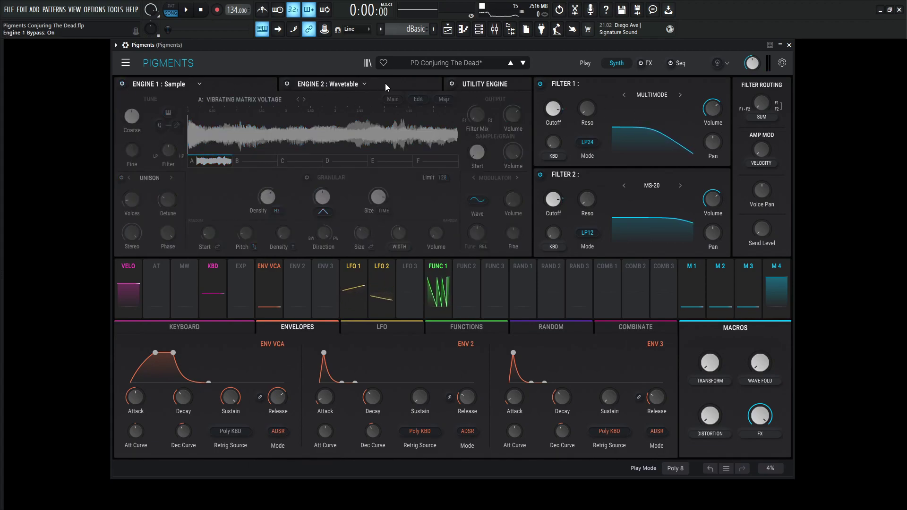
click(386, 84)
click(286, 84)
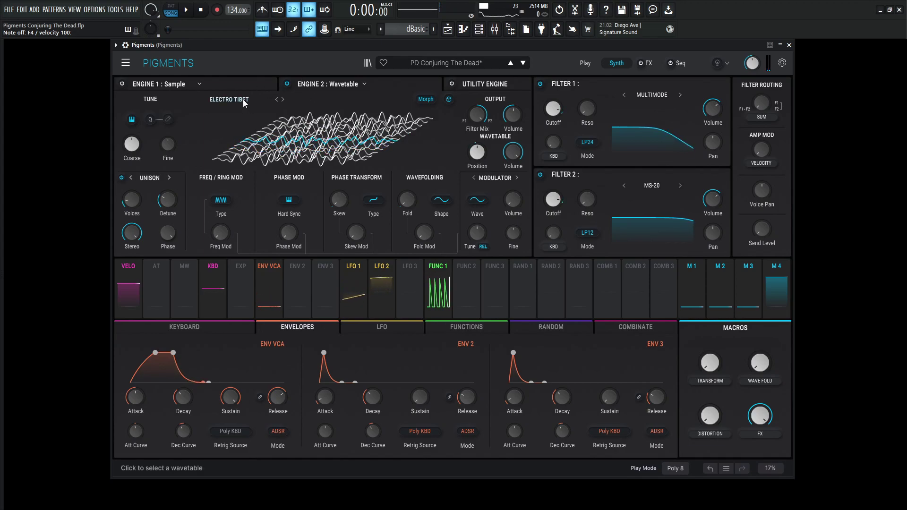
- Browse the Electro Tibet wavetable and inspect LFO 1 modulating Position by 0.25
click(218, 99)
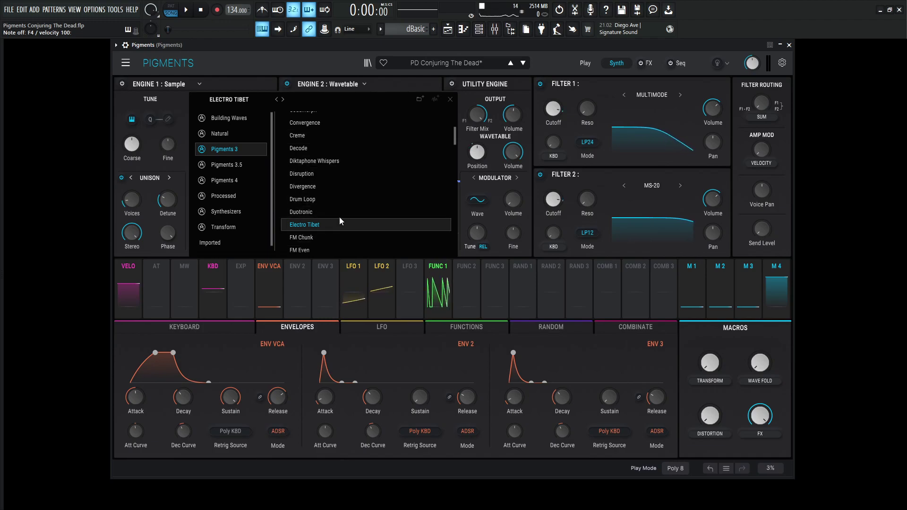
click(451, 99)
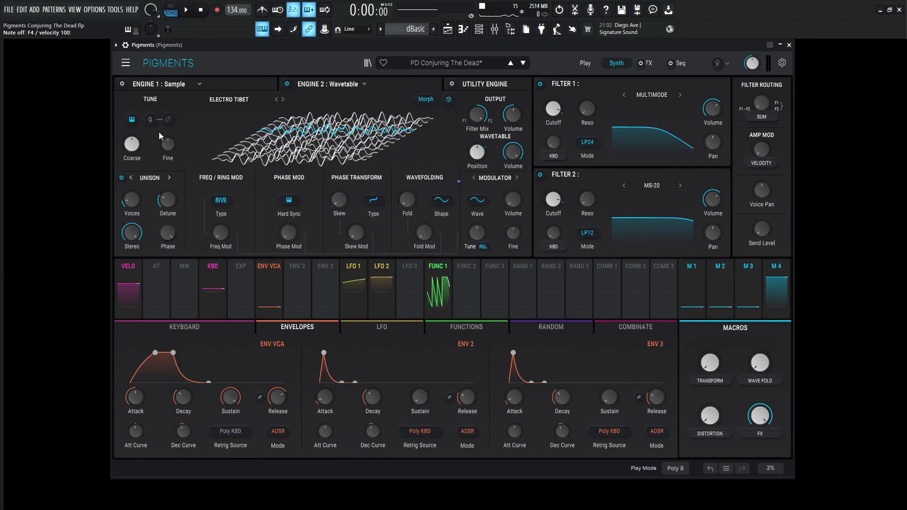
mouse_move(131, 201)
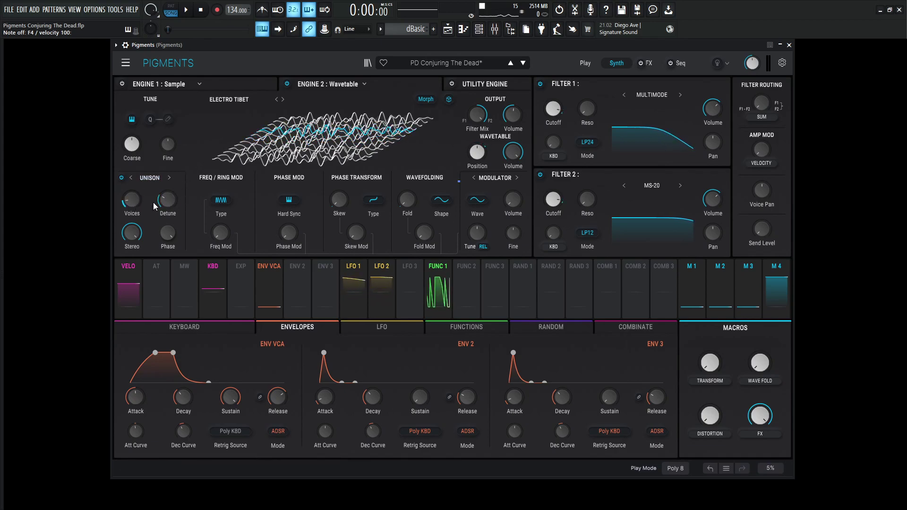
mouse_move(131, 237)
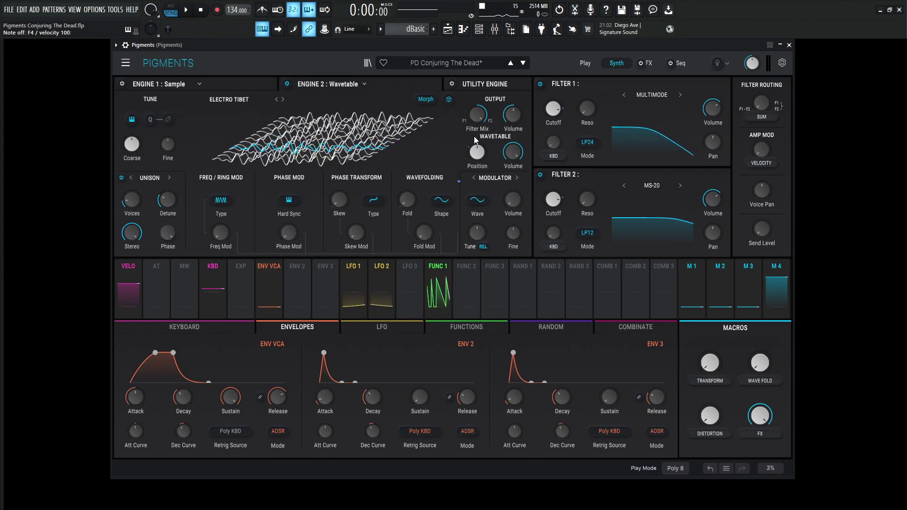
mouse_move(478, 160)
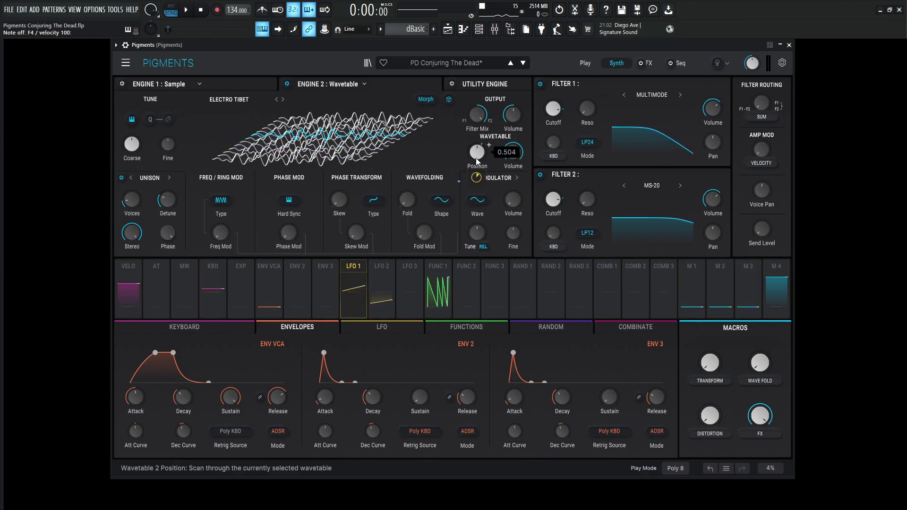
mouse_move(477, 178)
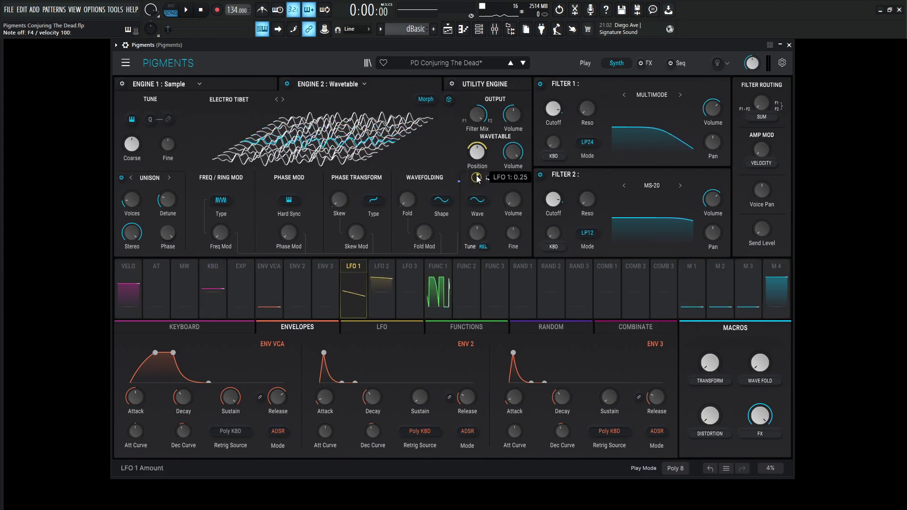
- Show the LFO 1, LFO 2 and LFO 3 settings in the modulation panel
click(384, 326)
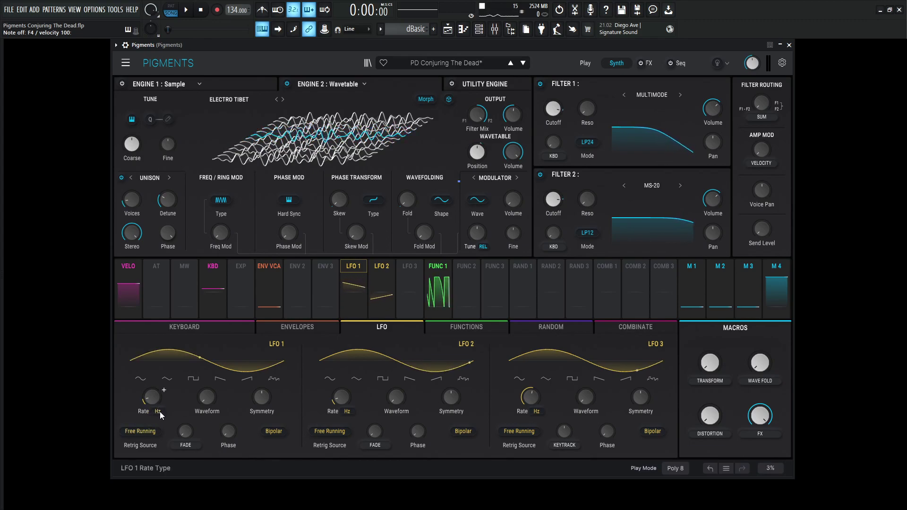
mouse_move(151, 397)
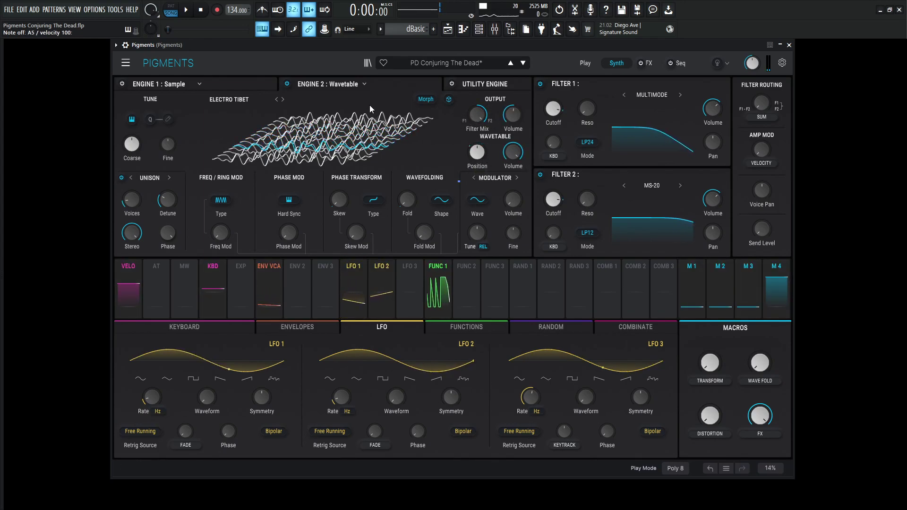
- Re-enable the Utility Engine, keep oscillator output on Direct Out, and bypass the oscillator and Noise 2
click(484, 83)
click(452, 84)
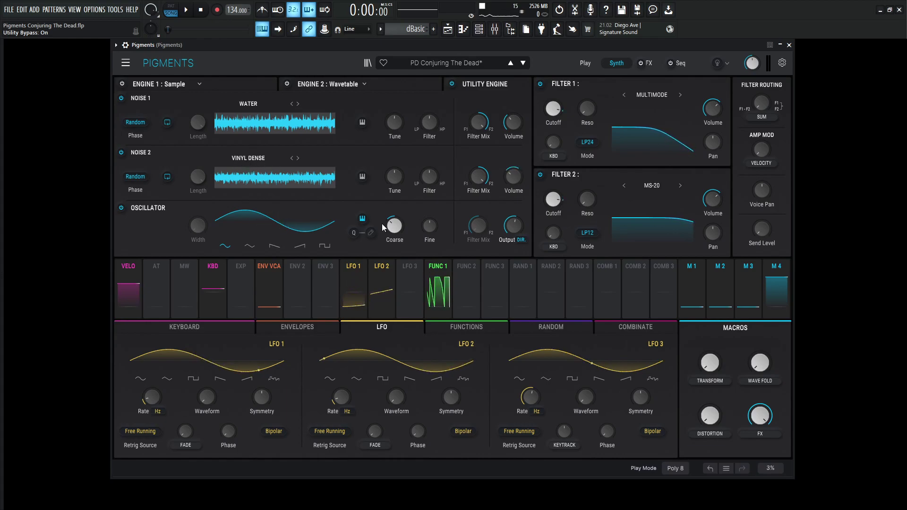
mouse_move(392, 228)
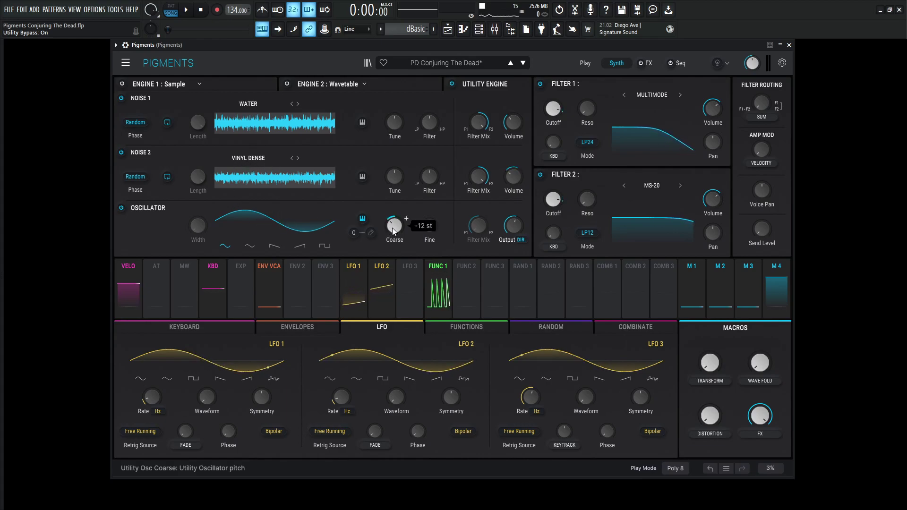
click(521, 240)
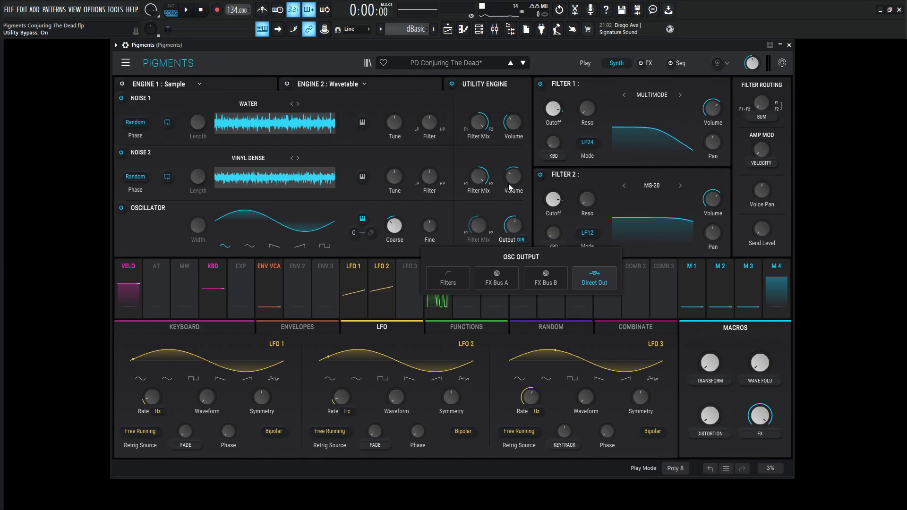
click(594, 279)
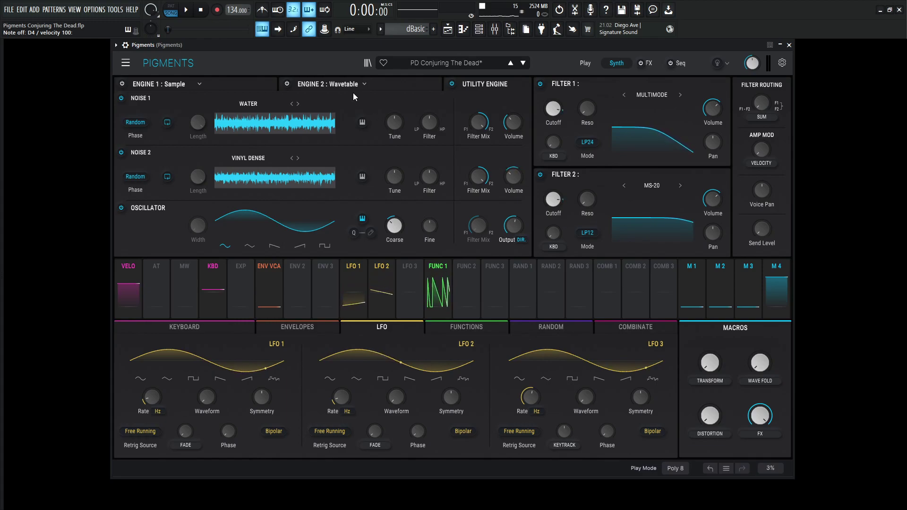
click(121, 208)
click(121, 152)
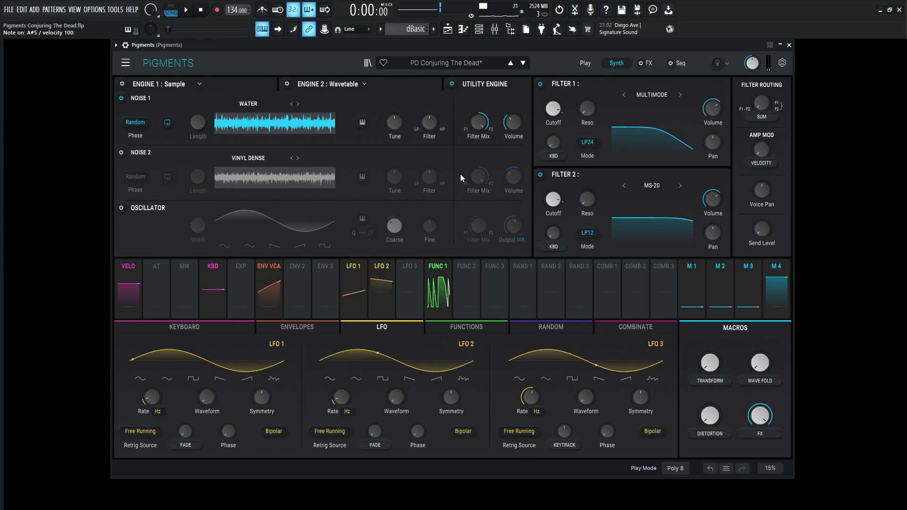
- Switch Noise 2's Vinyl Dense on and Noise 1's Water off, then show Function 1's shape
click(122, 151)
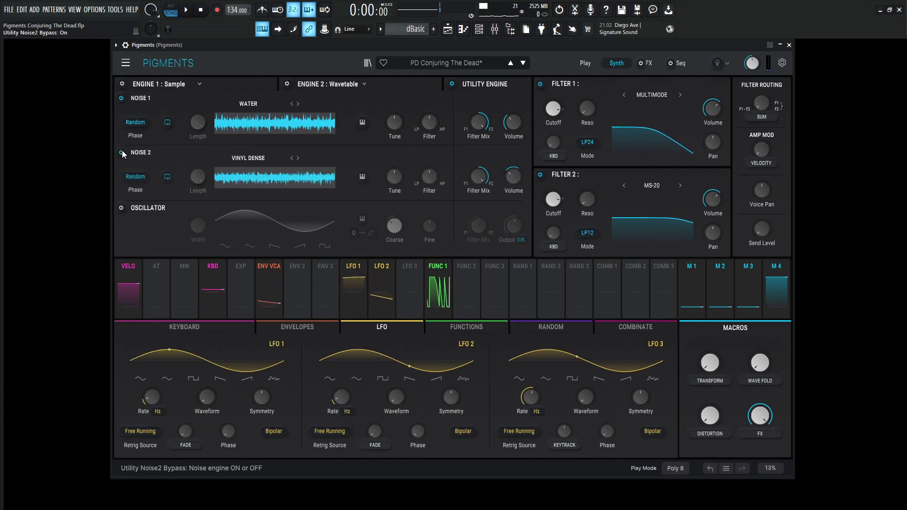
click(122, 97)
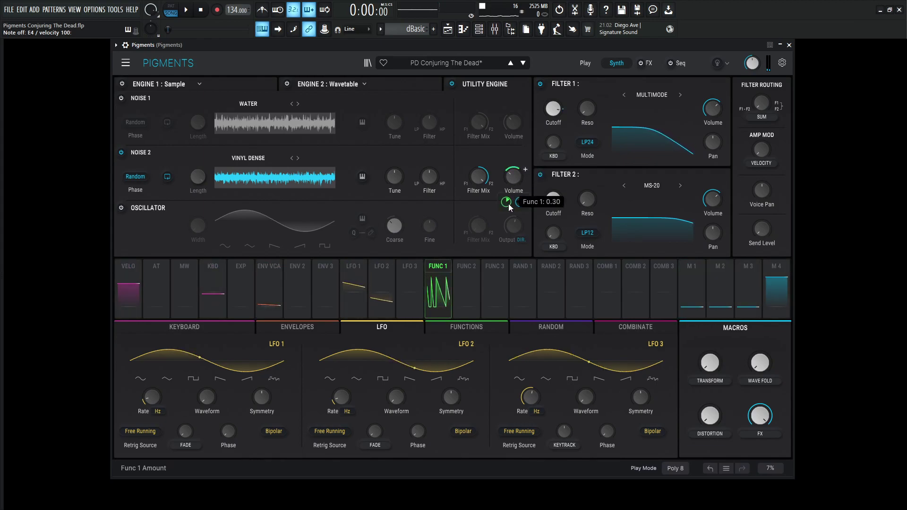
mouse_move(524, 206)
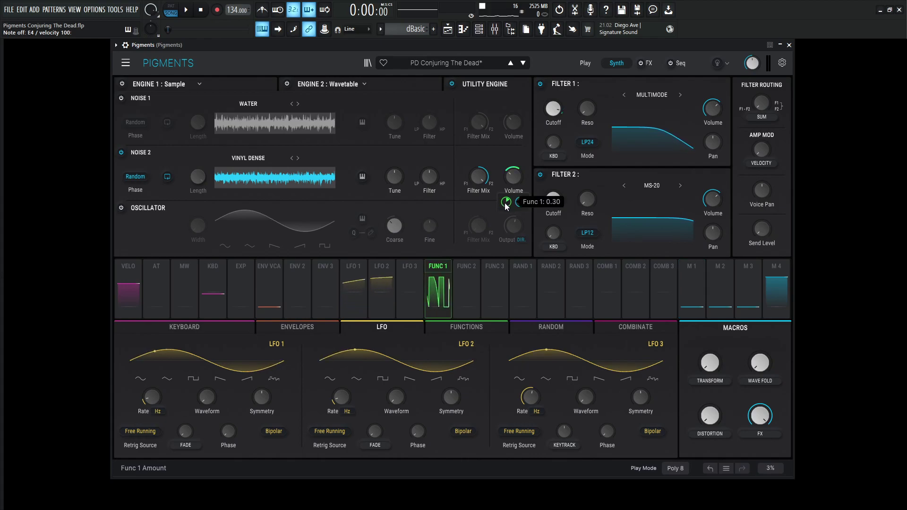
click(446, 328)
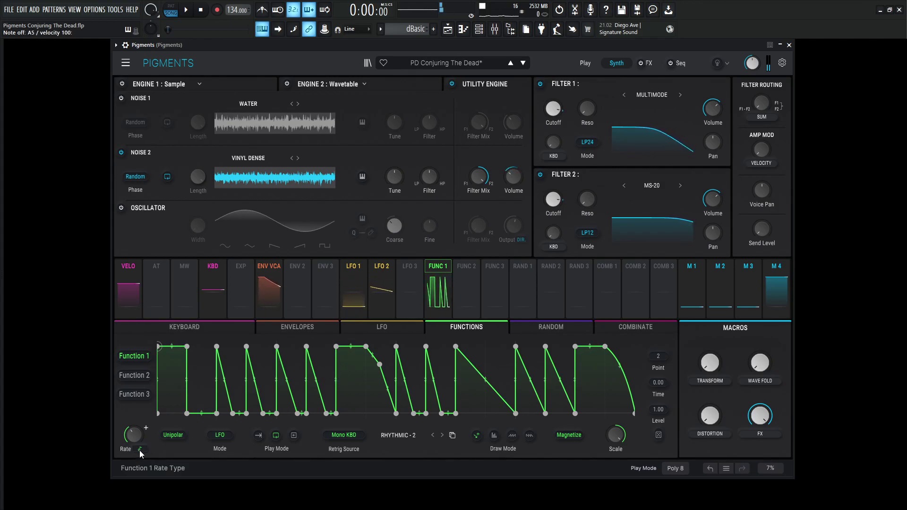
click(134, 437)
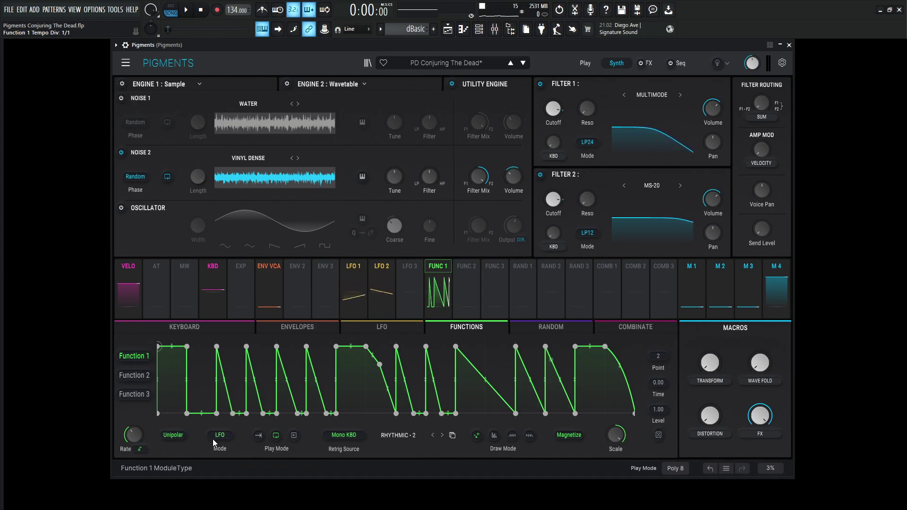
key(n)
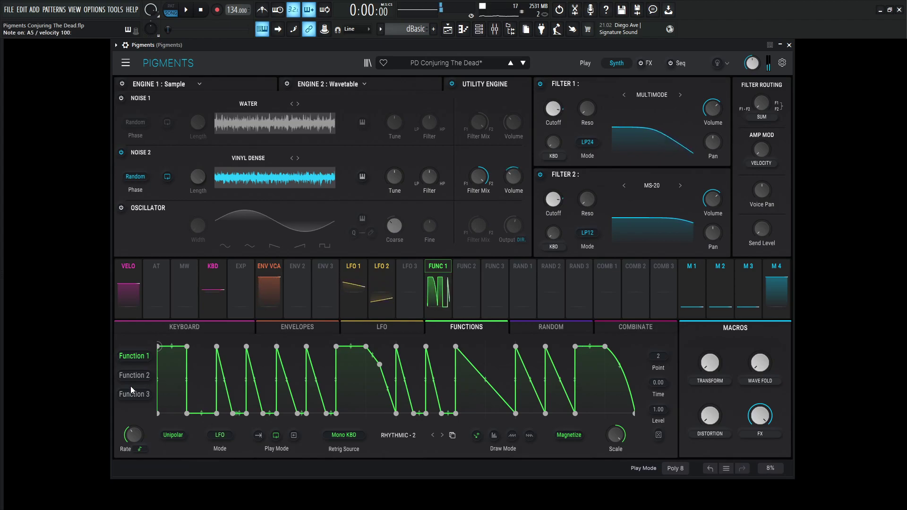
- Bypass Noise 2, enable the utility oscillator, and play a note to hear it
click(121, 152)
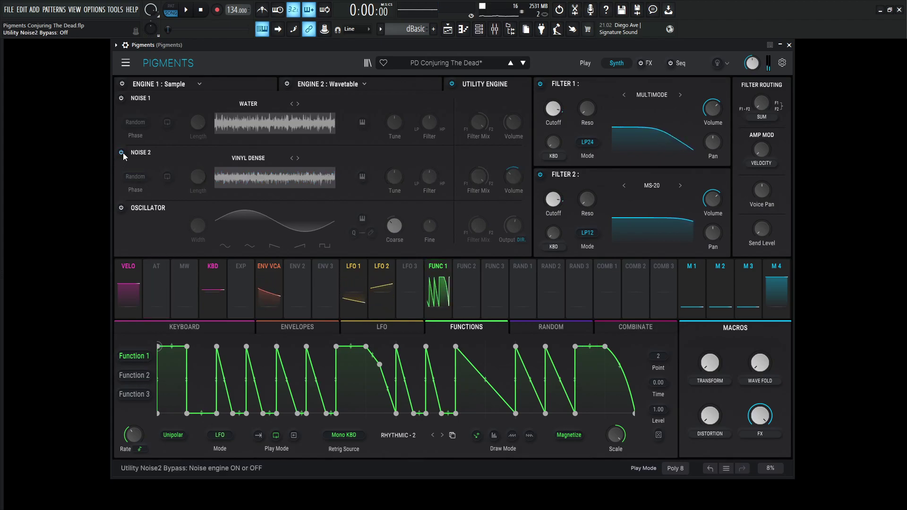
click(121, 207)
key(j)
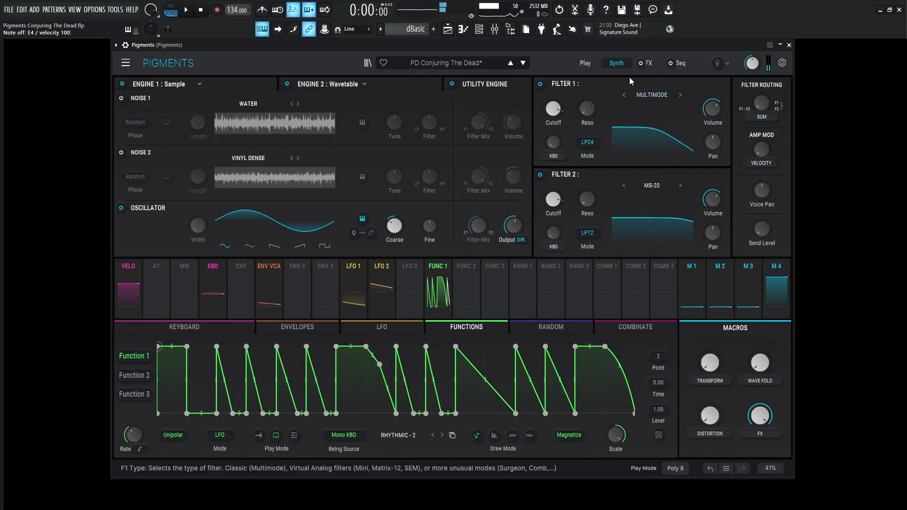
- Show Engine 1's granular sample settings beside the three LFOs, previewing LFO 2's filter routing
click(204, 87)
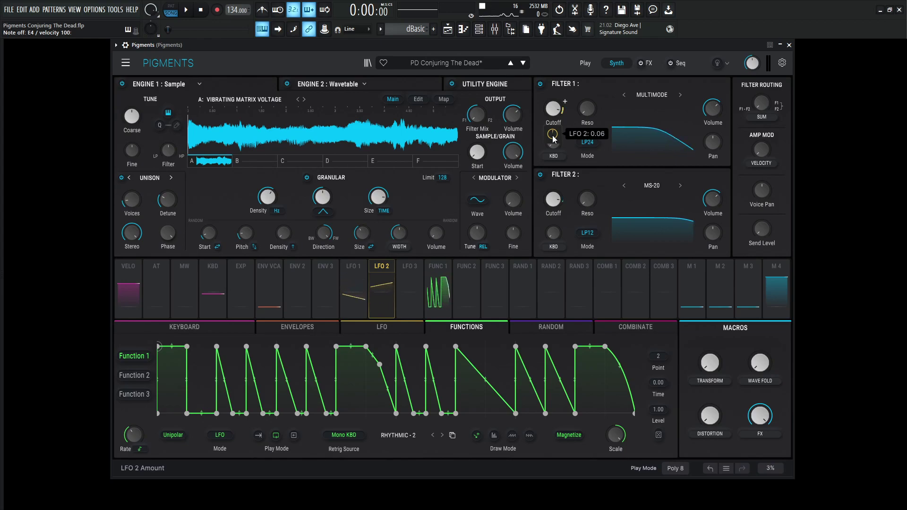
click(381, 327)
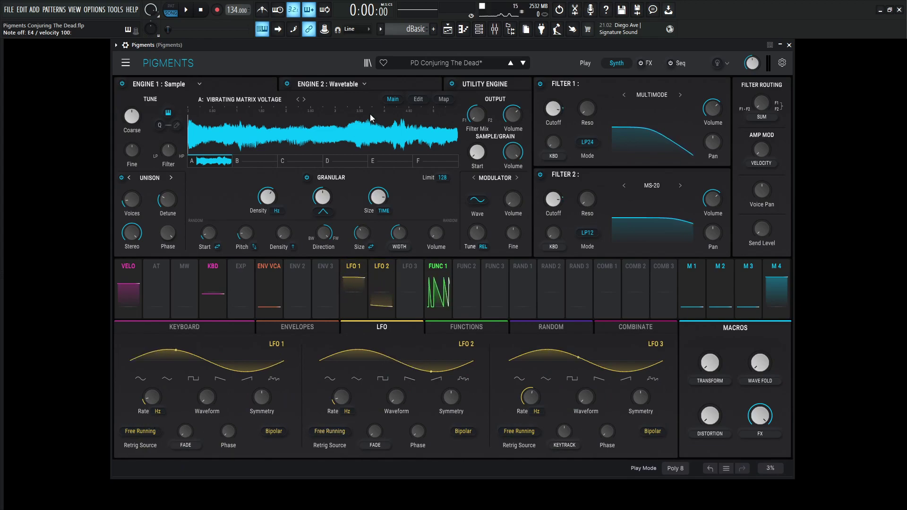
click(344, 84)
click(234, 79)
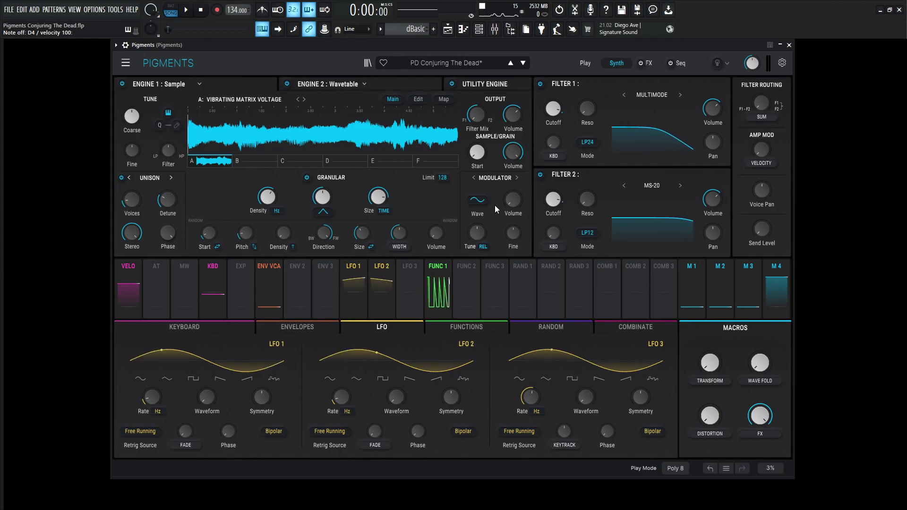
click(382, 283)
click(643, 142)
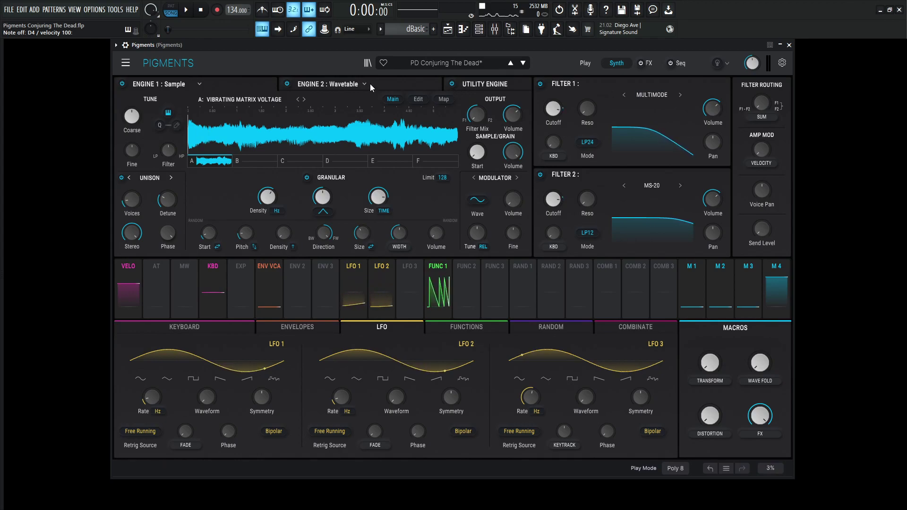
- Show the Electro Tibet wavetable engine and inspect LFO 2's 0.06 cutoff modulation on both filters
click(388, 84)
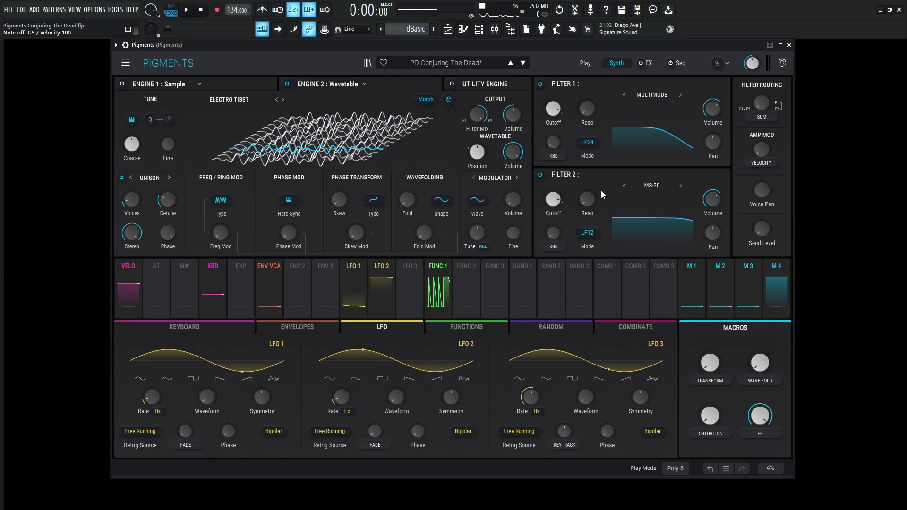
mouse_move(553, 201)
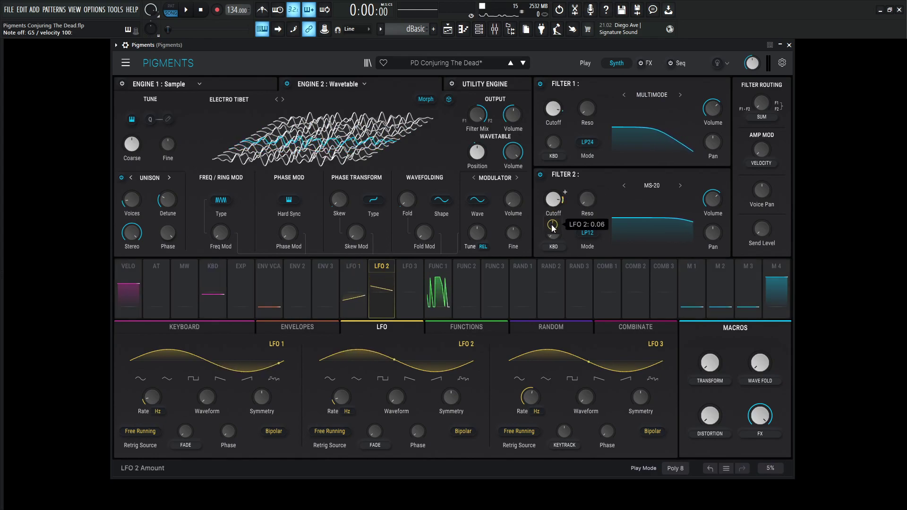
mouse_move(554, 142)
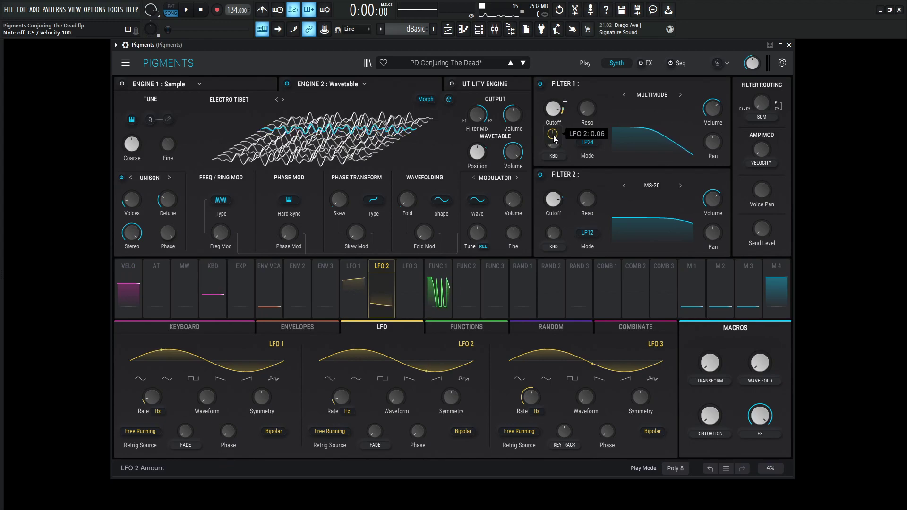
mouse_move(552, 227)
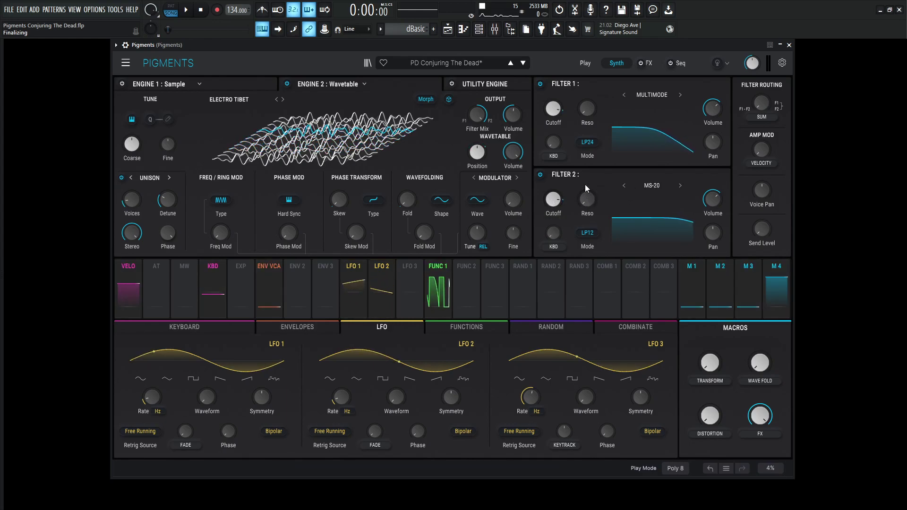
mouse_move(589, 212)
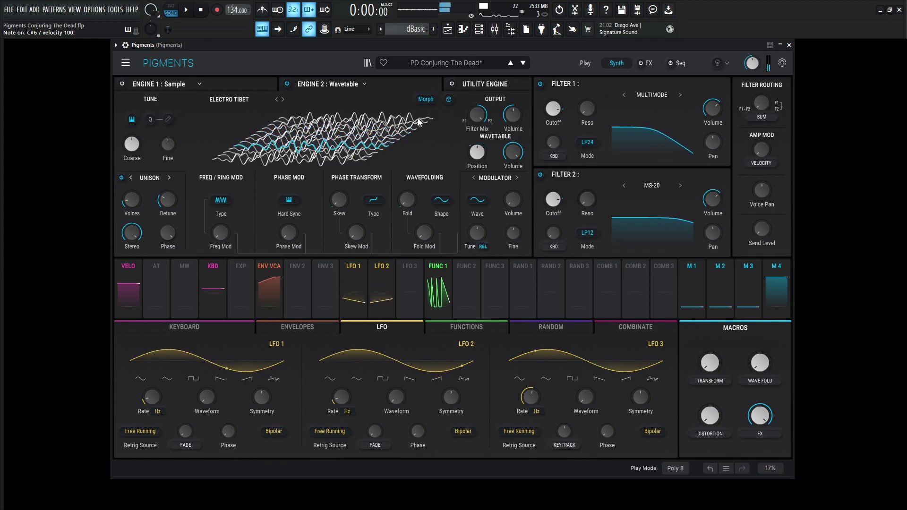
- Enable the Utility Engine with Water, Vinyl Dense and the oscillator all on, then play a note
click(288, 84)
click(493, 86)
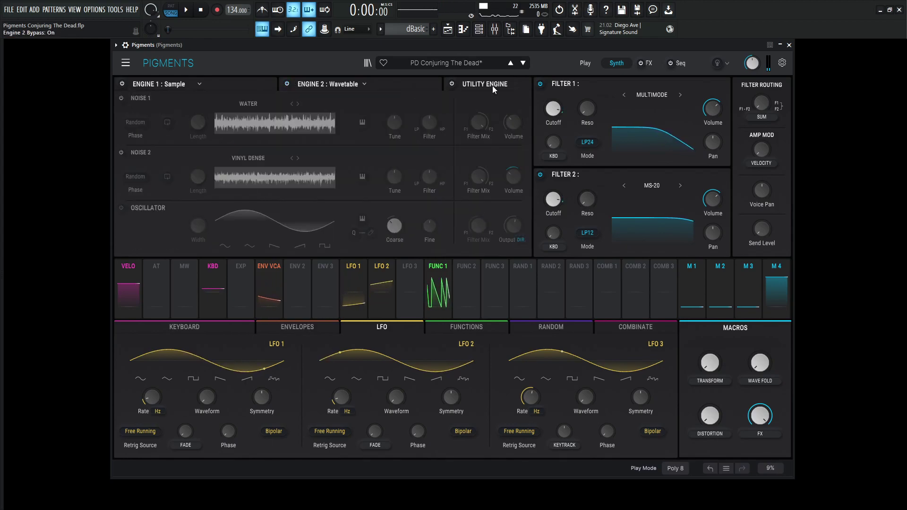
click(121, 98)
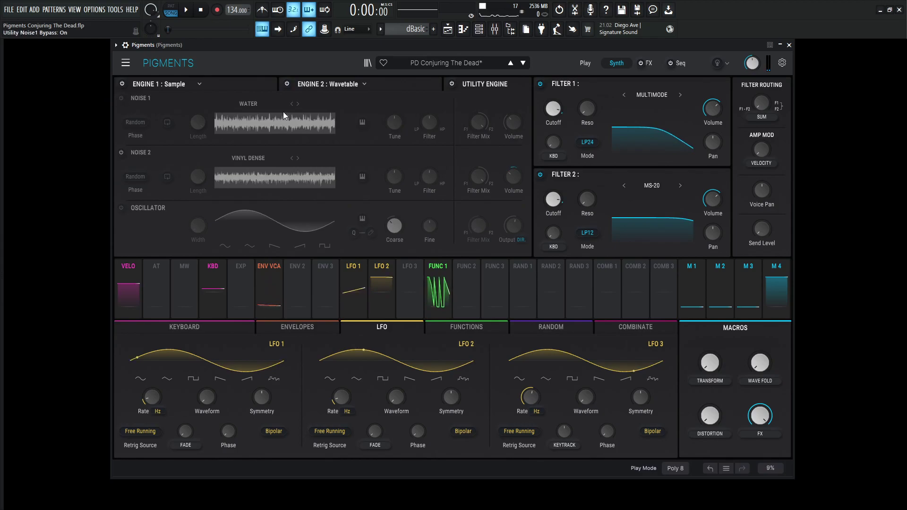
click(121, 98)
click(452, 84)
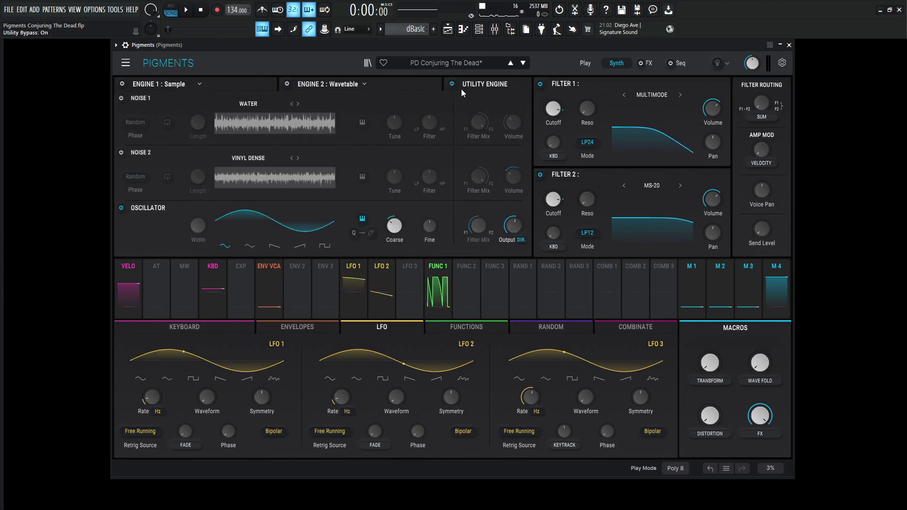
click(122, 98)
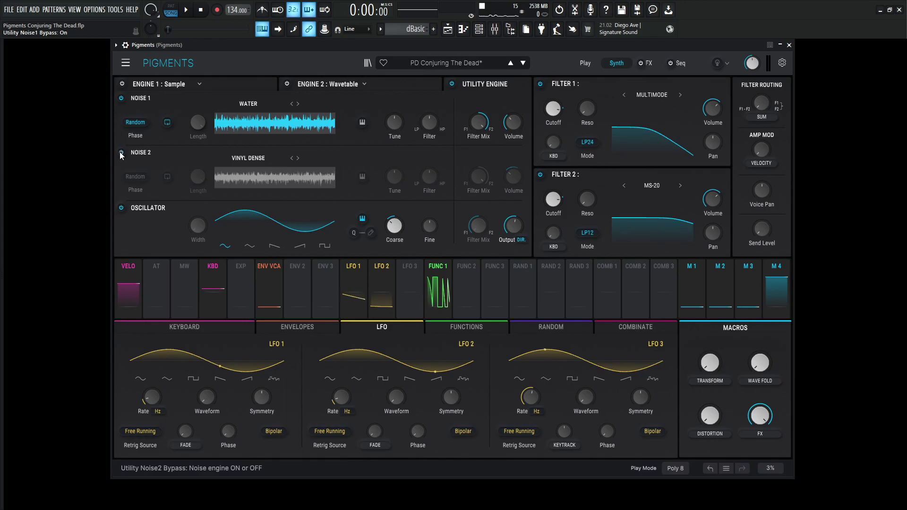
click(119, 153)
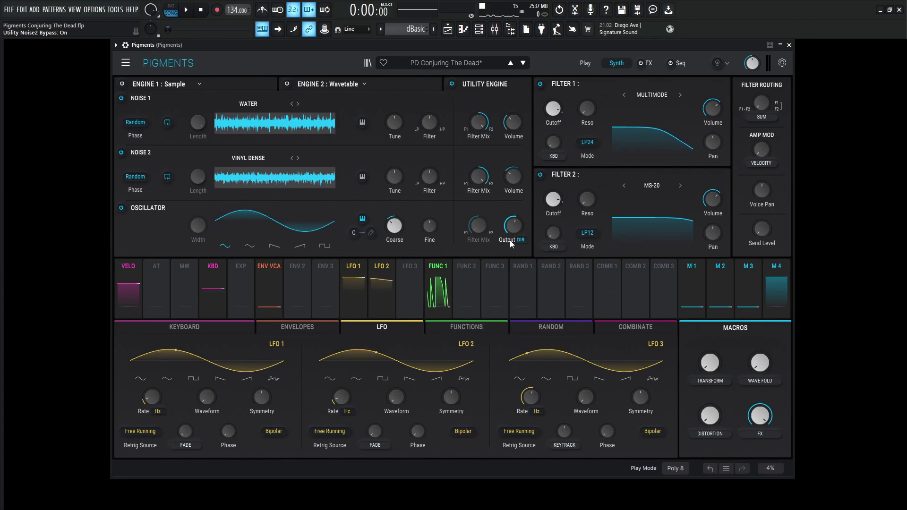
key(b)
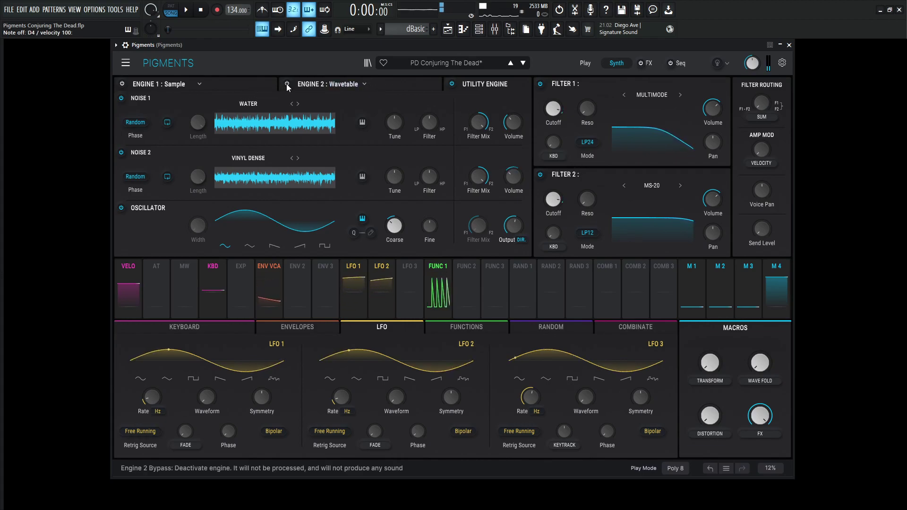
- On the effects page, bypass FX A's Delay and PS Delay
click(647, 63)
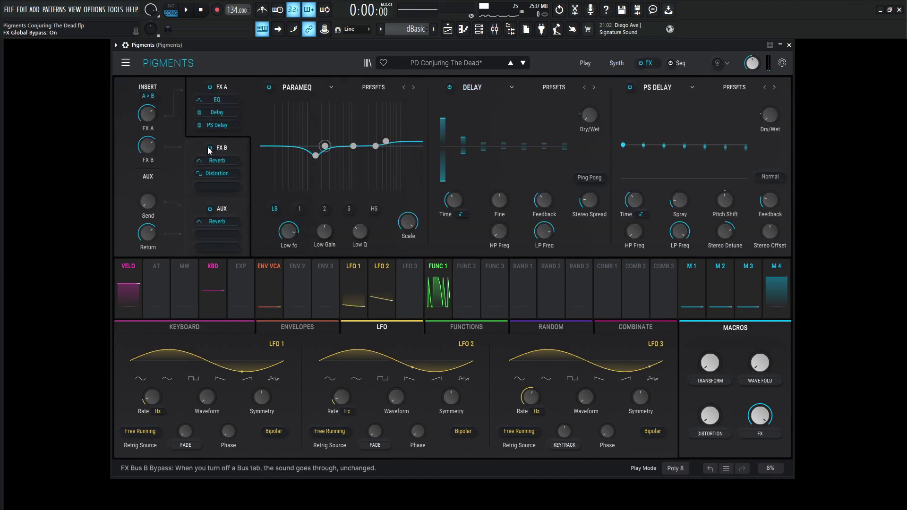
click(630, 88)
click(450, 87)
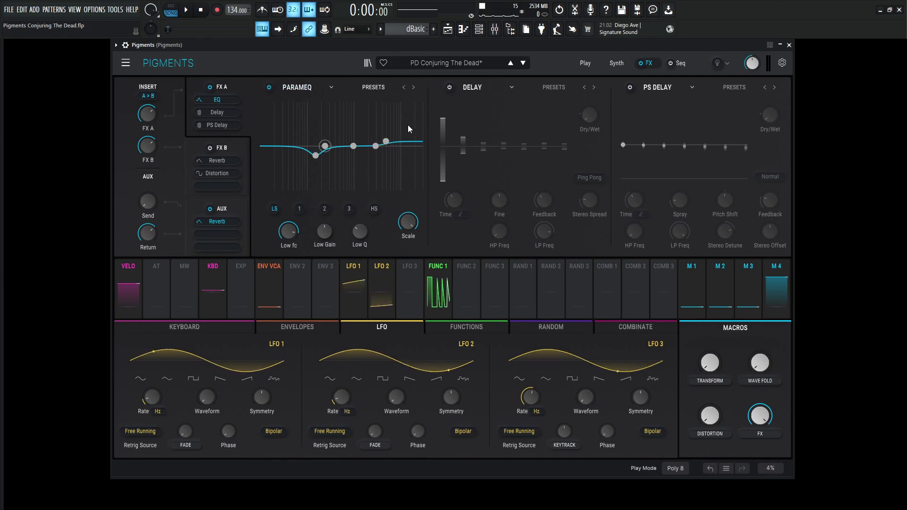
- Compare the ParamEQ off and on, then inspect Peak 1 (-3.36 dB) and the high shelf (+1.56 dB)
click(269, 88)
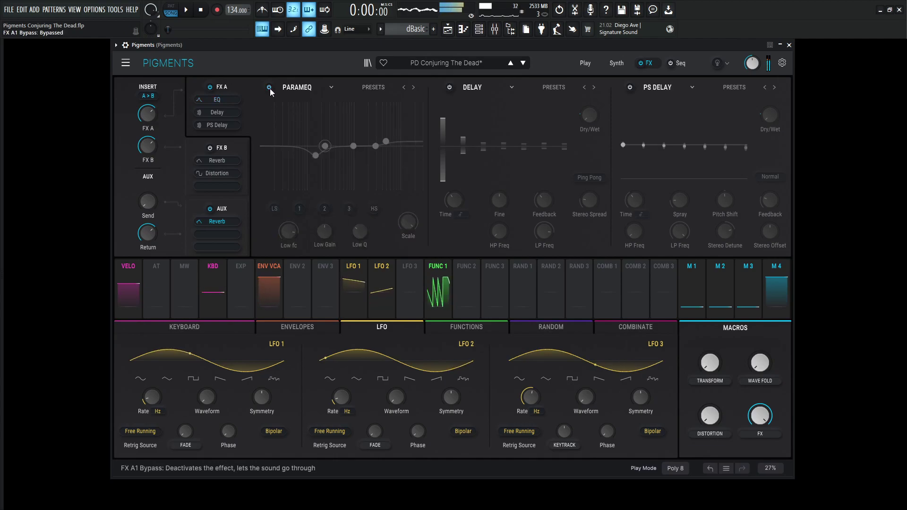
click(269, 88)
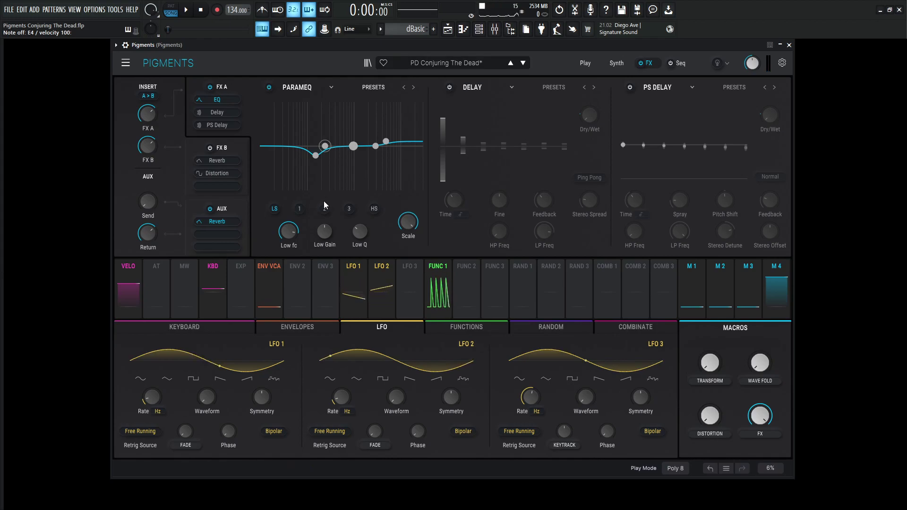
click(300, 208)
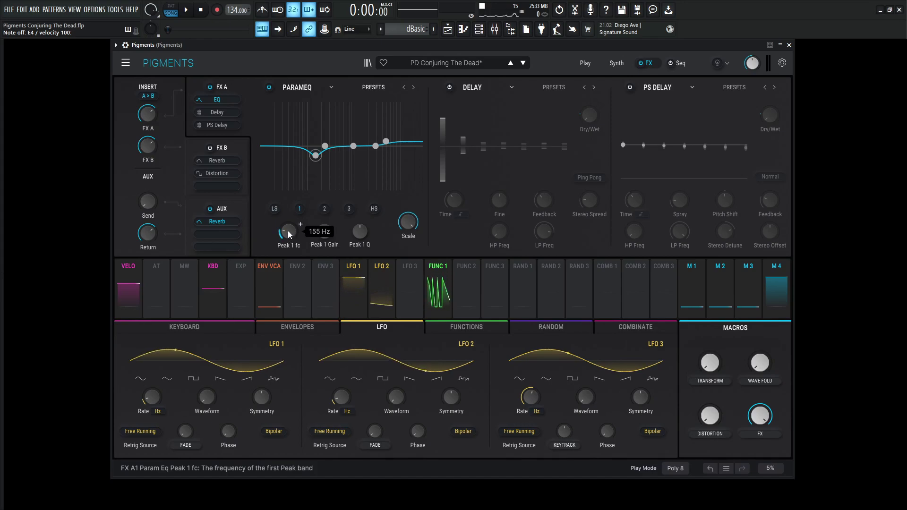
mouse_move(321, 235)
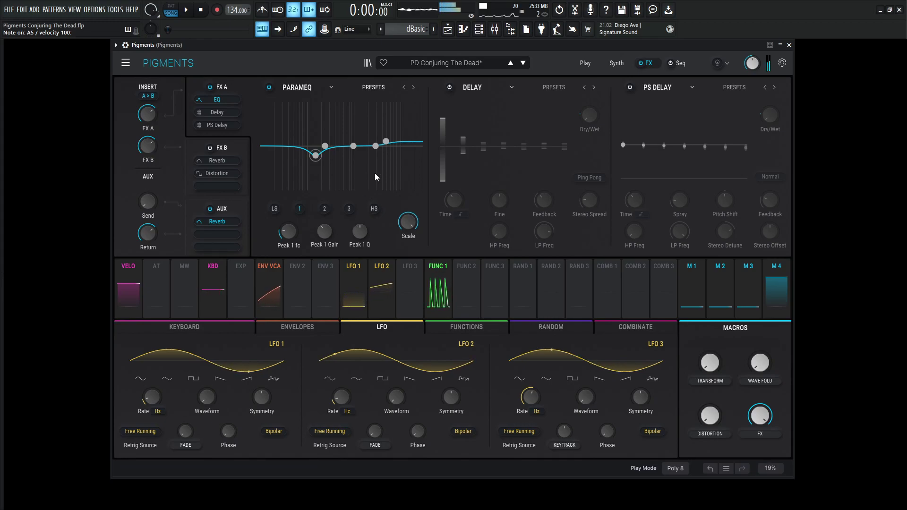
click(374, 208)
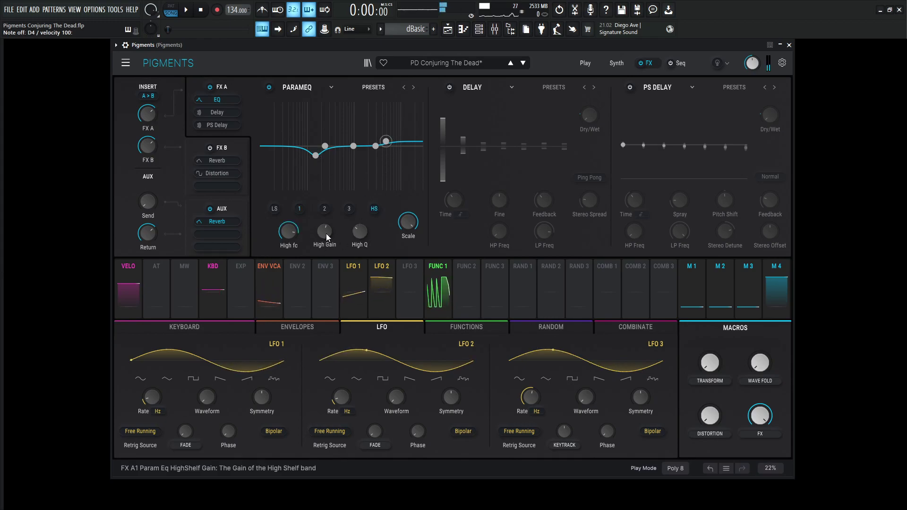
mouse_move(326, 233)
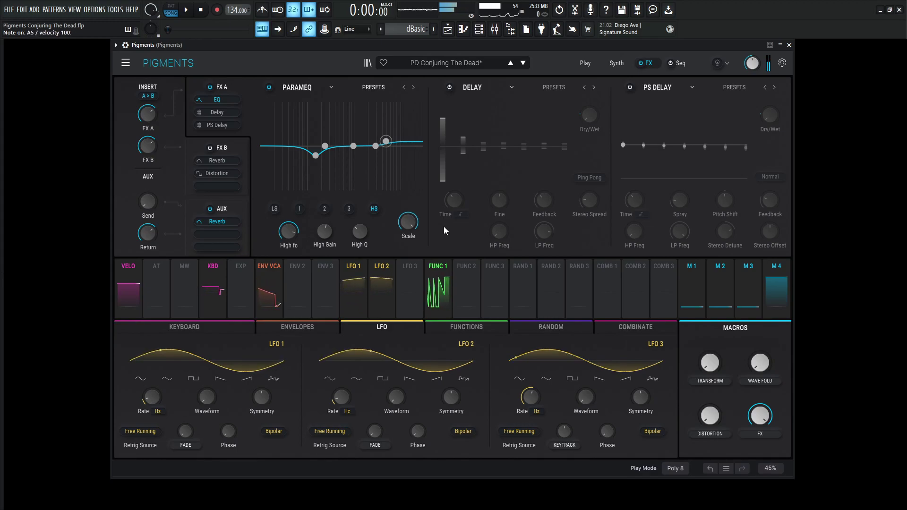
- Re-enable FX A's Delay (LP 8348 Hz, HP 20 Hz) and play two notes to hear it
click(450, 87)
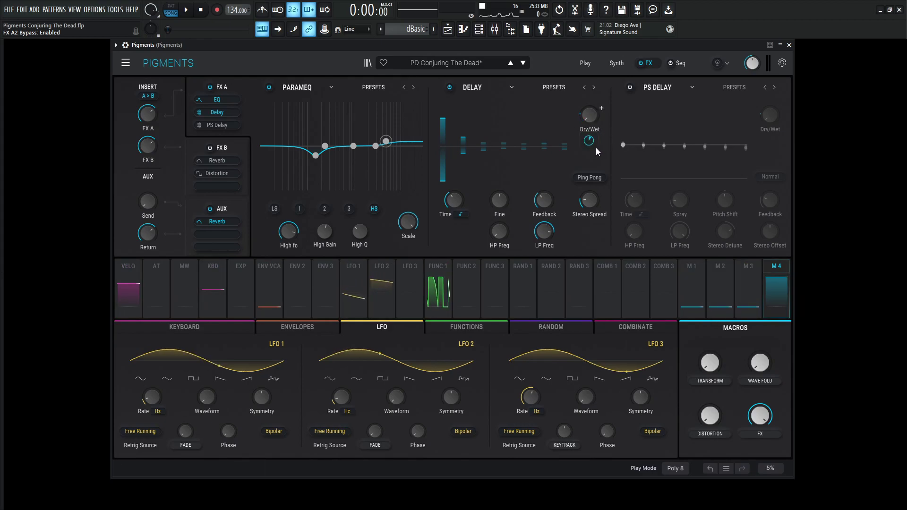
key(y)
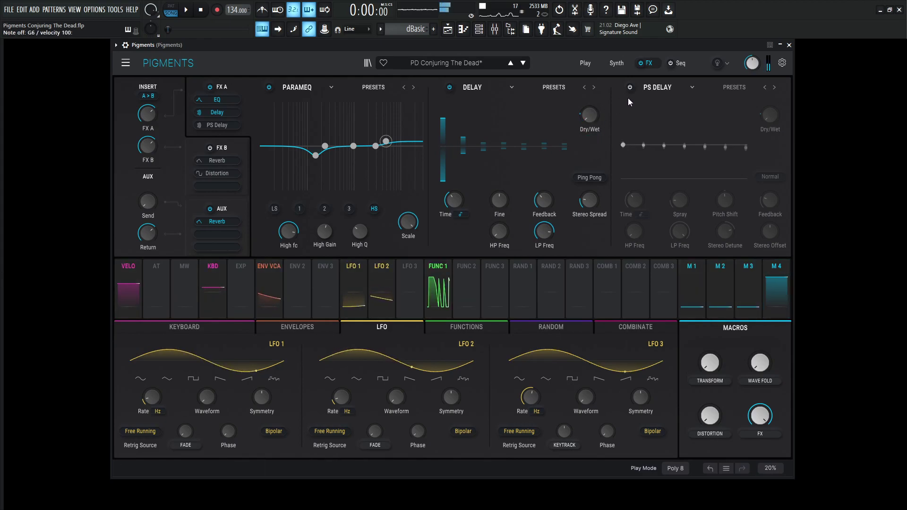
key(j)
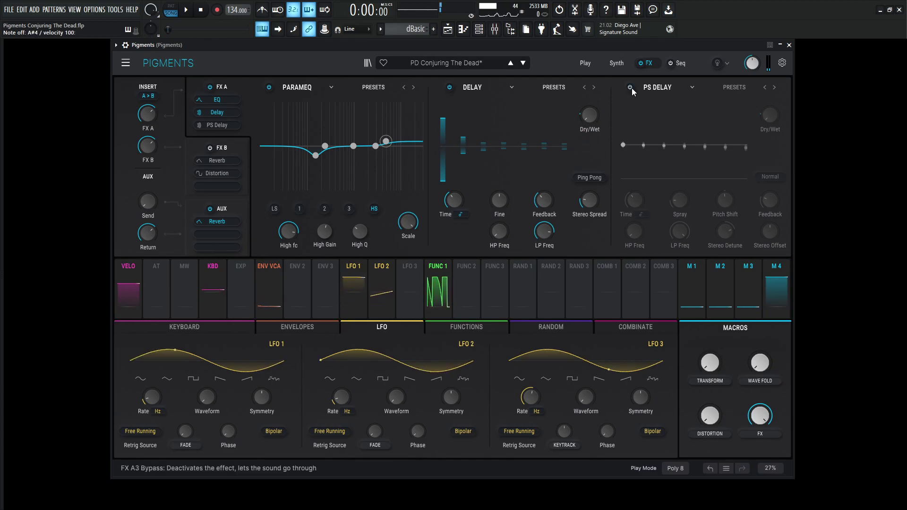
- Re-enable the PS Delay and check its Pitch Shift -1.00 st and Stereo Detune 55.8 cents
click(630, 88)
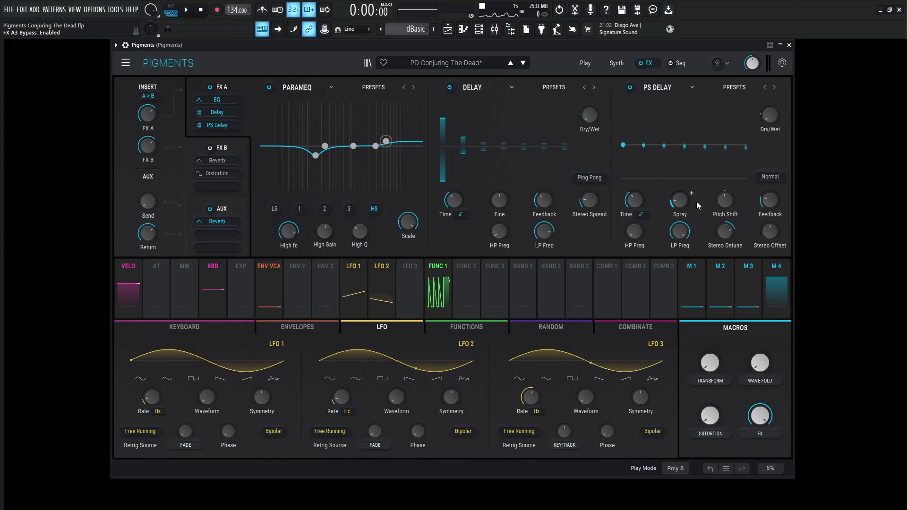
mouse_move(679, 203)
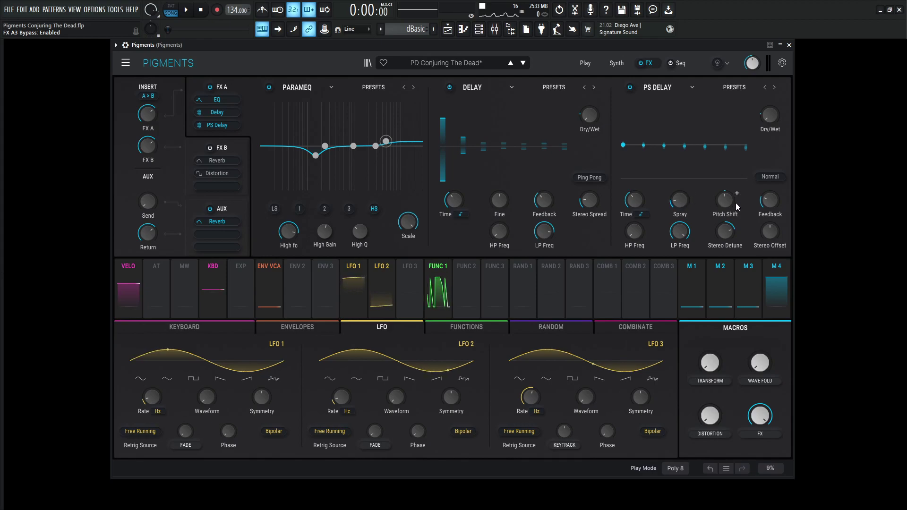
mouse_move(727, 206)
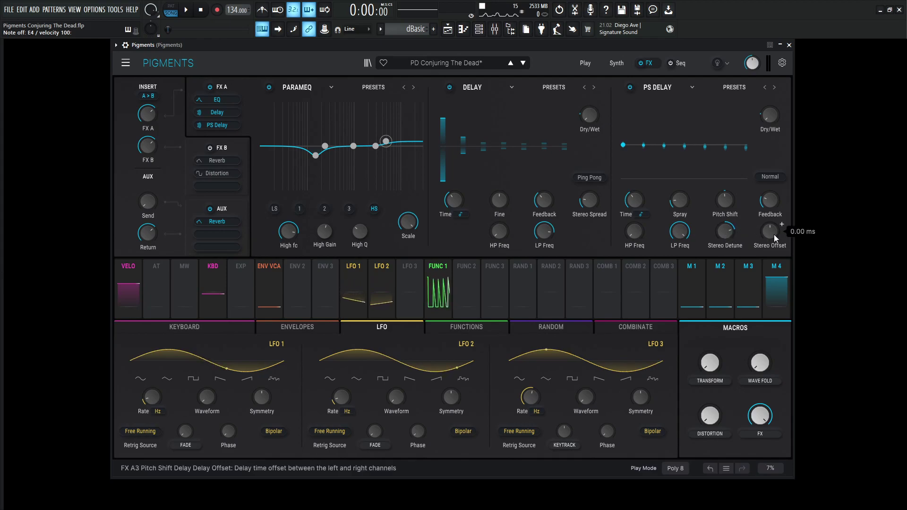
- Show FX B's chain, bypass its Distortion and play notes to hear the reverb alone
click(234, 143)
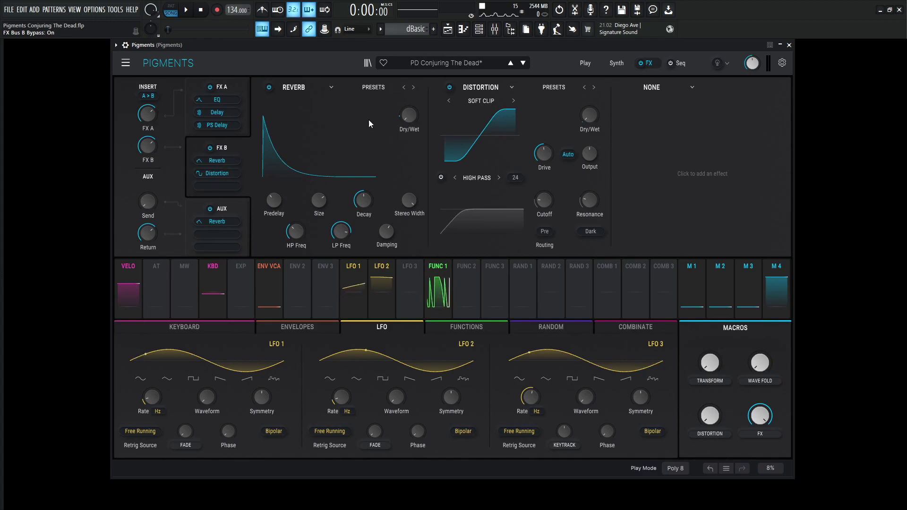
click(450, 87)
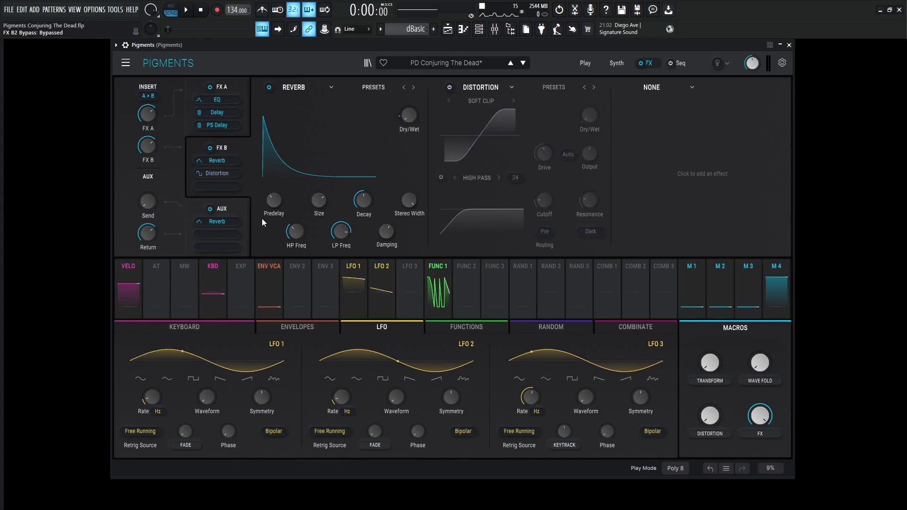
key(c)
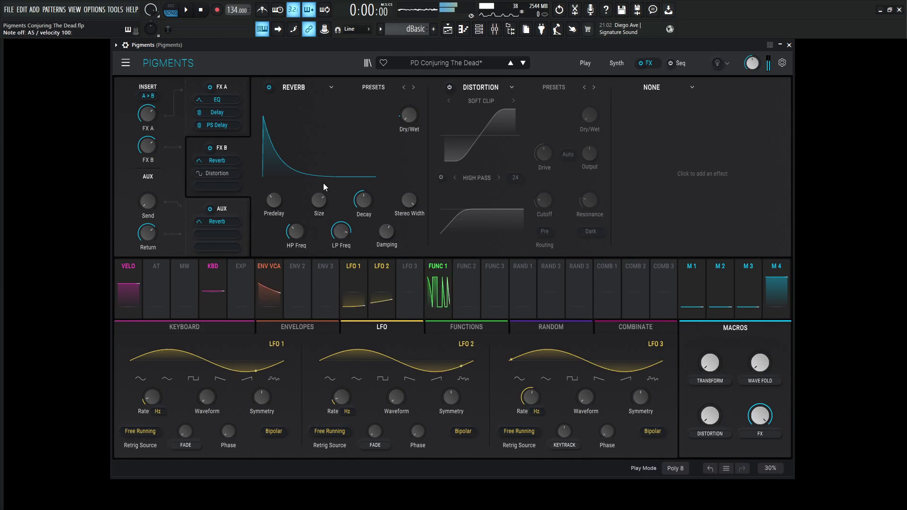
key(2)
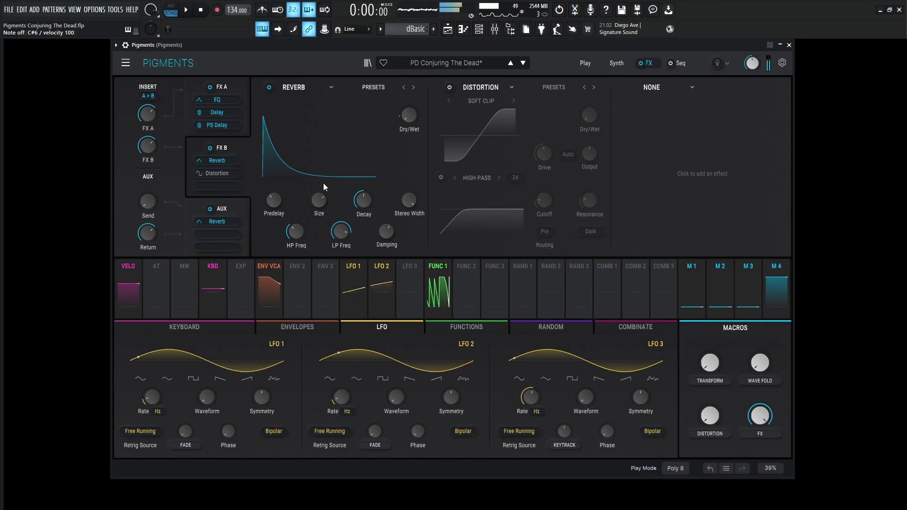
key(j)
key(x)
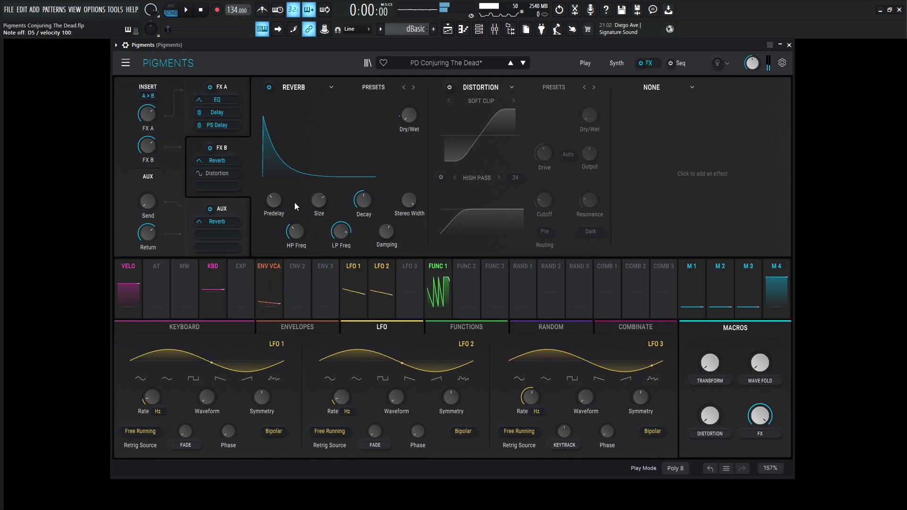
- Read the Reverb's knob values, including Decay 0.460 and Stereo Width 0.500
mouse_move(321, 200)
mouse_move(362, 200)
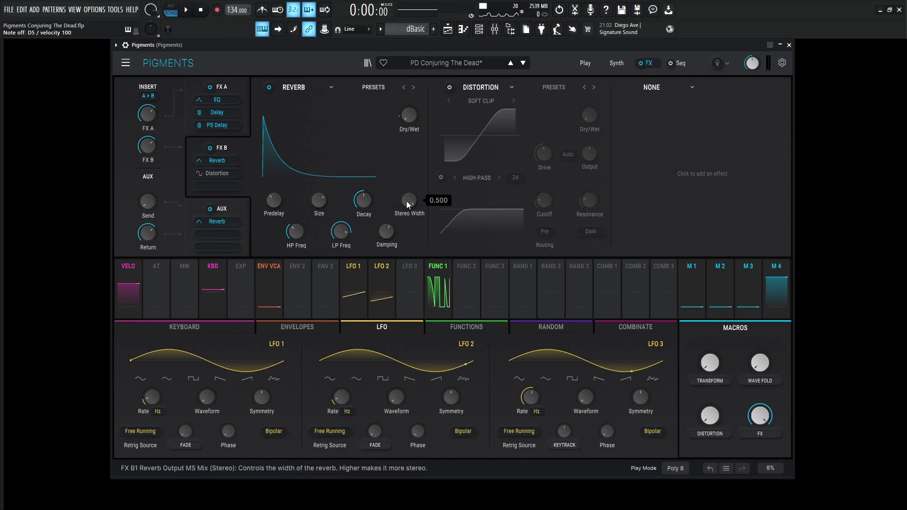
mouse_move(299, 234)
mouse_move(340, 233)
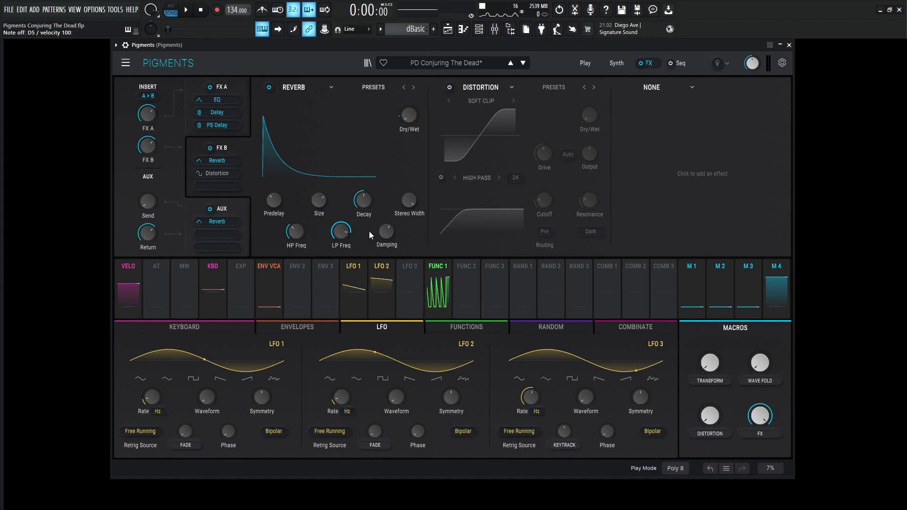
mouse_move(386, 232)
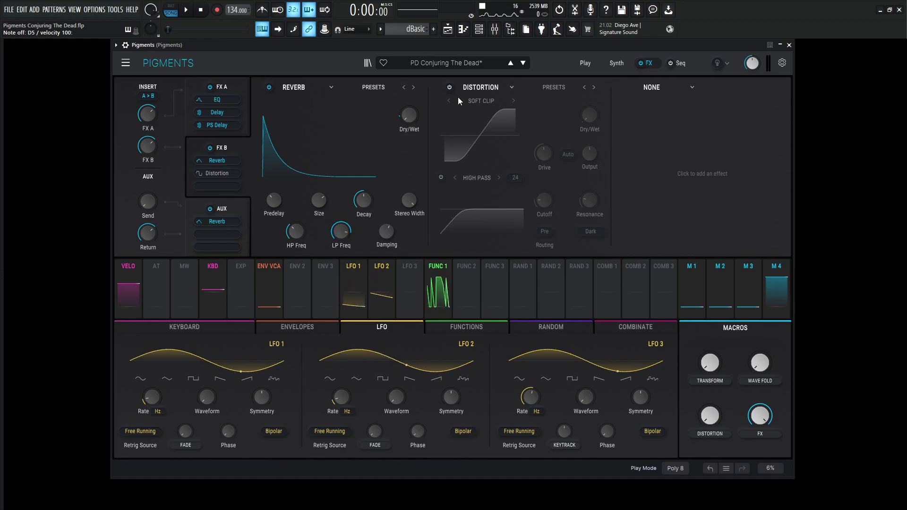
click(449, 87)
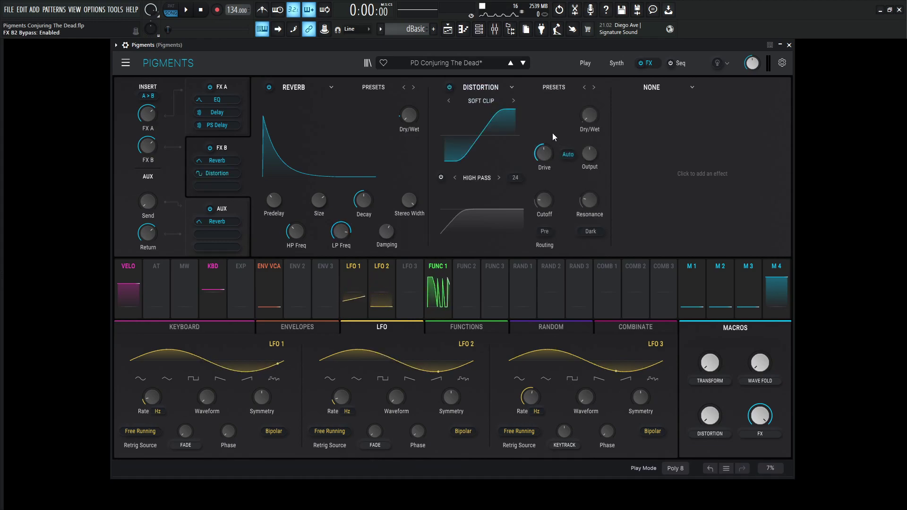
mouse_move(546, 163)
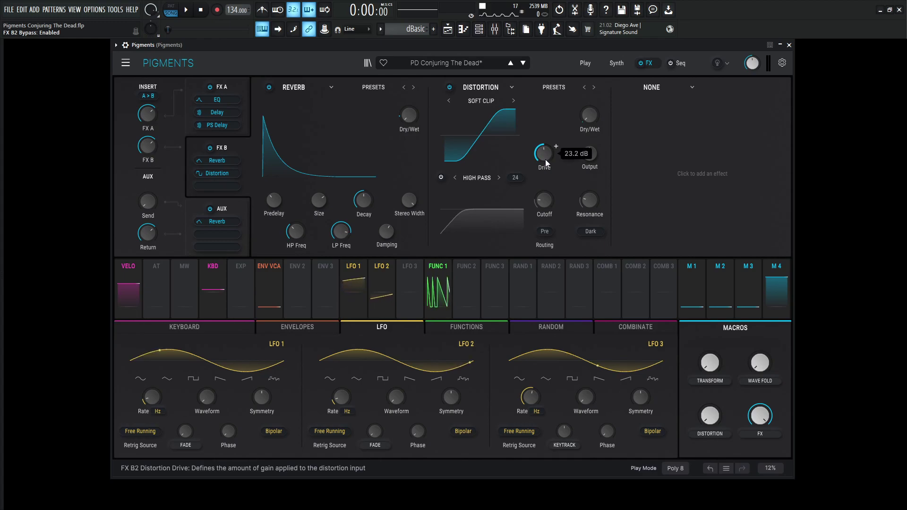
mouse_move(590, 145)
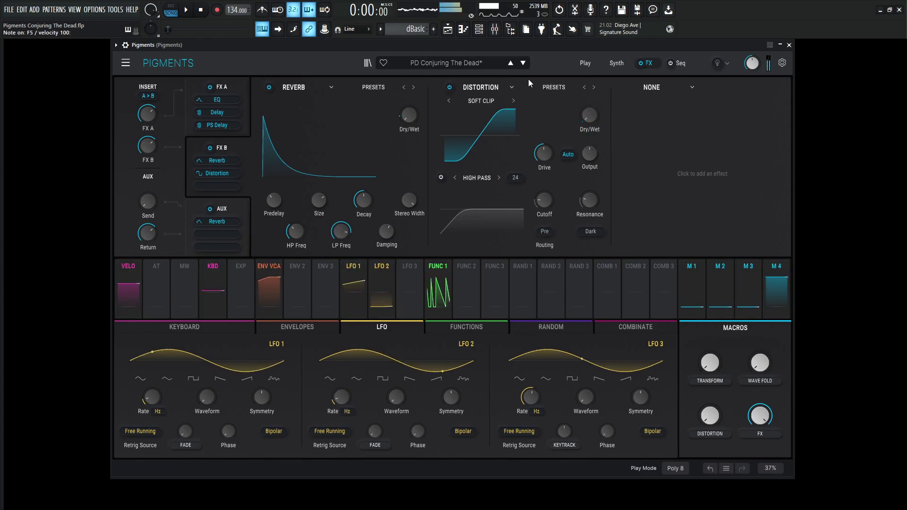
- On the Synth page, review Macro 1's Engine 2 routings and raise TRANSFORM to about 0.24, then close the routing panel
click(614, 64)
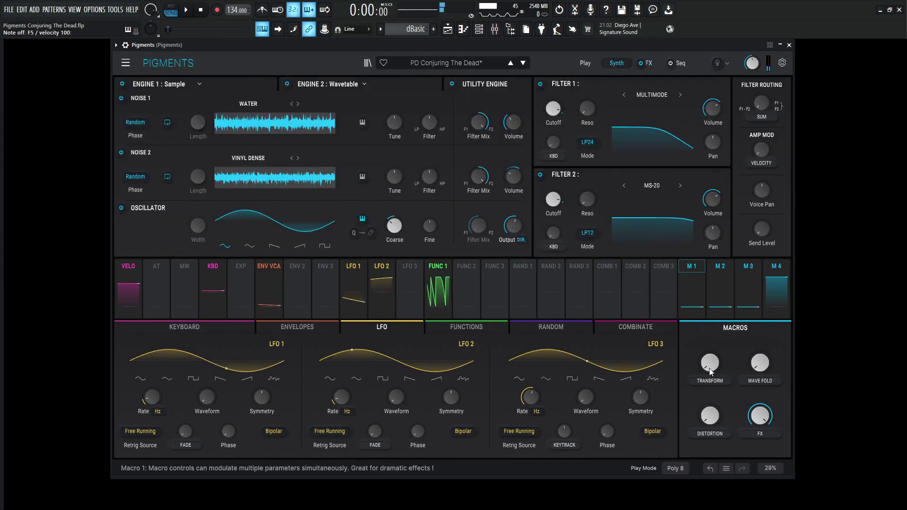
click(695, 270)
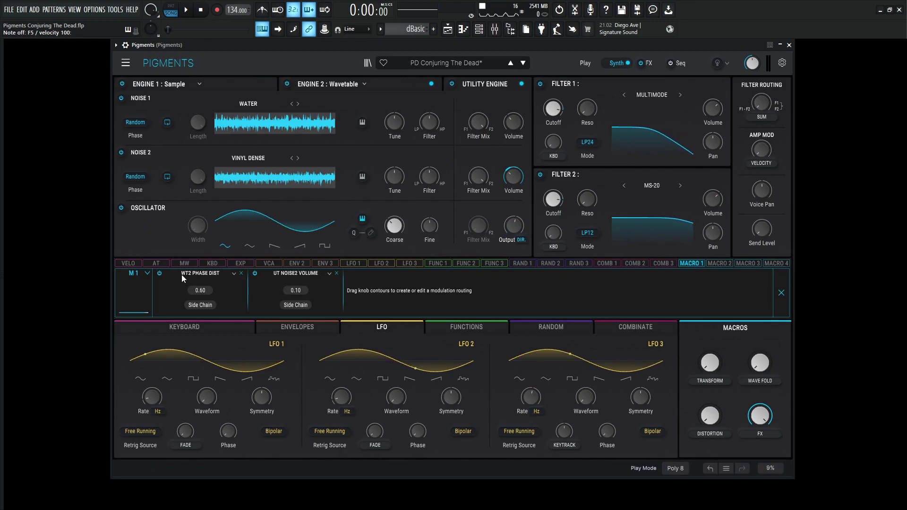
click(388, 88)
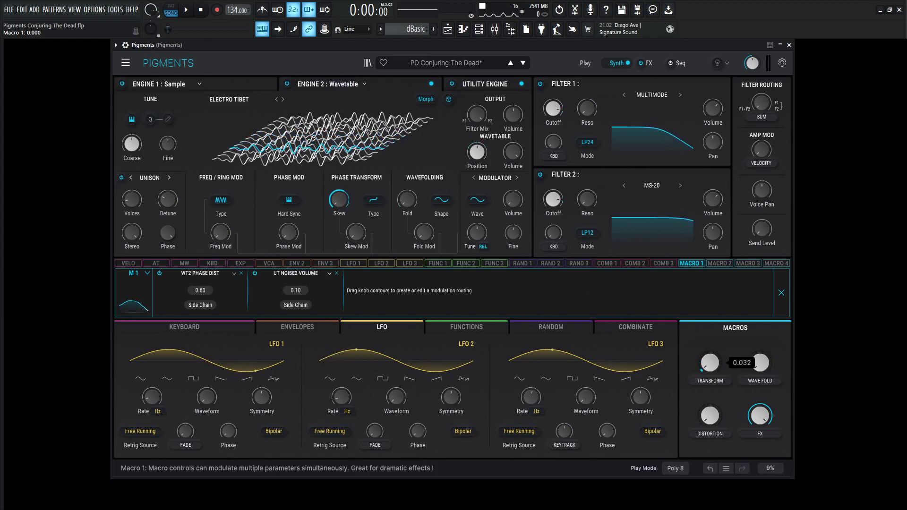
mouse_move(716, 373)
mouse_down()
mouse_move(711, 345)
mouse_move(710, 385)
mouse_up()
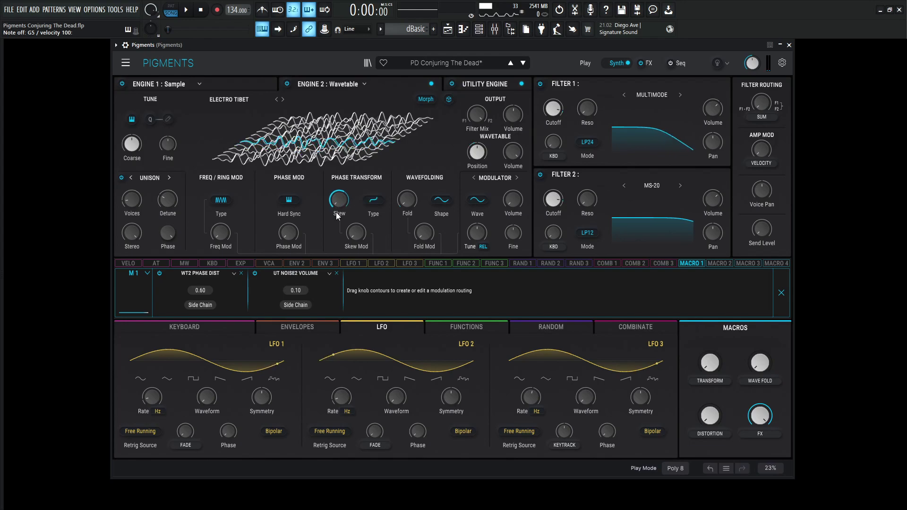
click(782, 292)
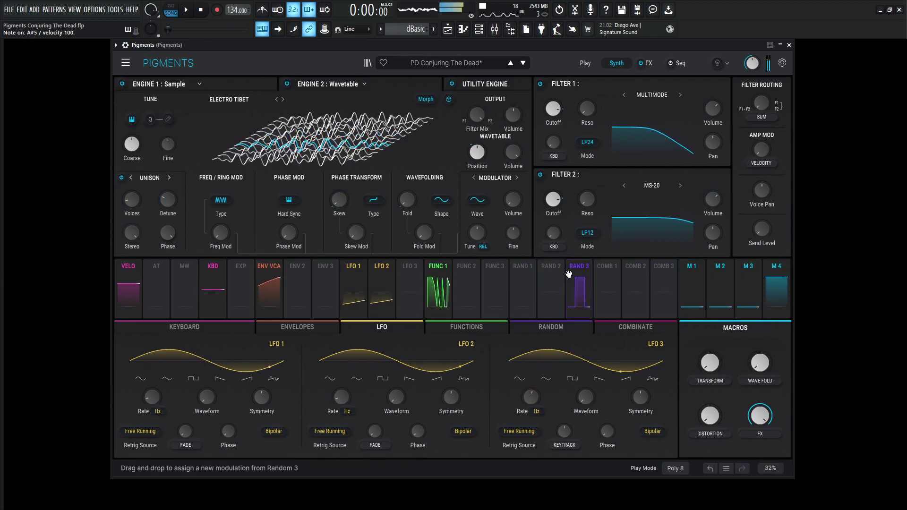
- Show Macro 1's targets on the Utility Engine's Water and Vinyl Dense layers and nudge TRANSFORM up
click(694, 268)
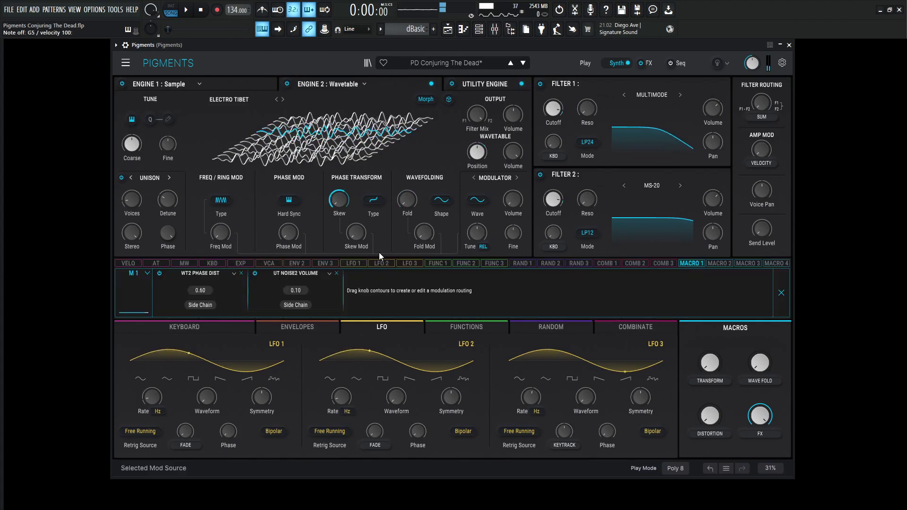
click(470, 85)
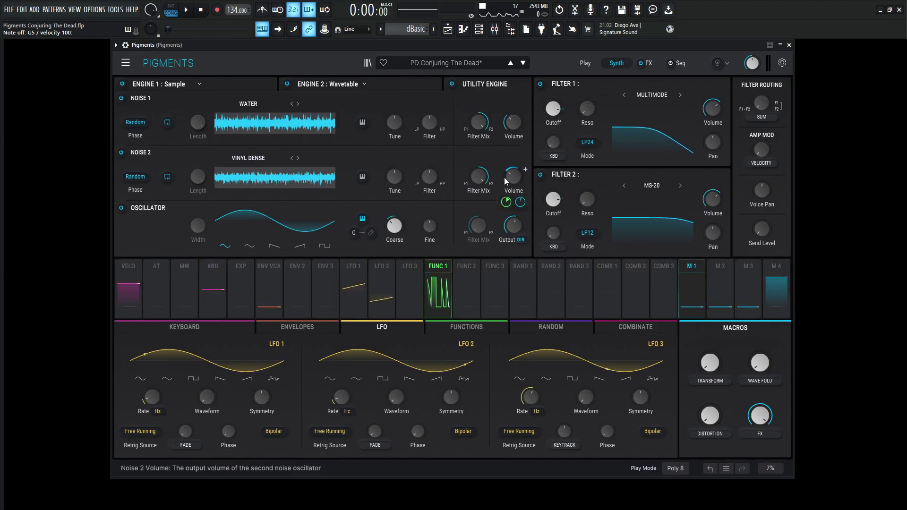
mouse_move(517, 204)
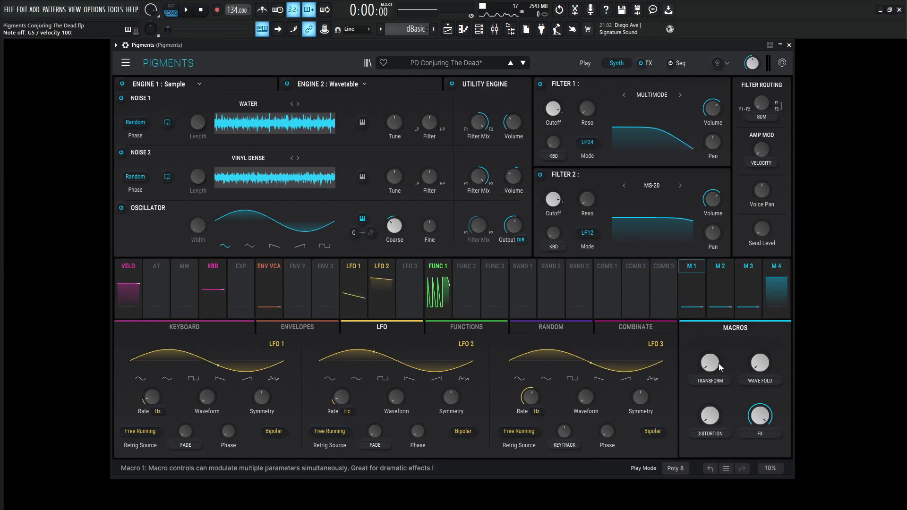
mouse_move(714, 368)
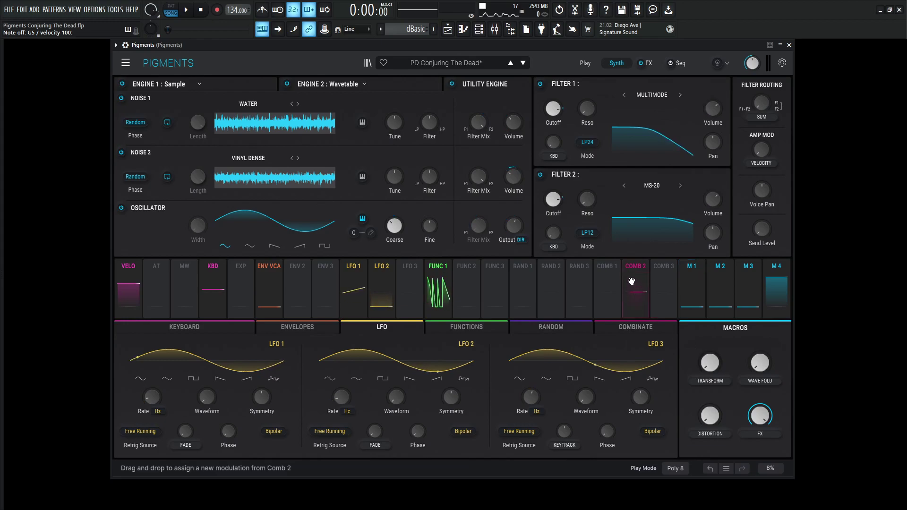
mouse_move(714, 368)
mouse_down()
mouse_move(714, 359)
mouse_move(712, 368)
mouse_up()
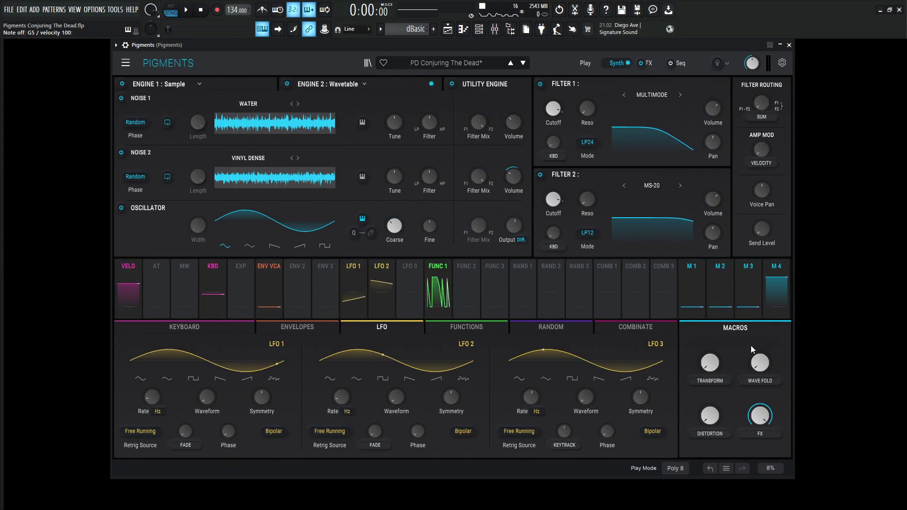
- View Macro 2's routing to Engine 2's Fold (0.44) and raise WAVE FOLD to about 0.52
click(724, 268)
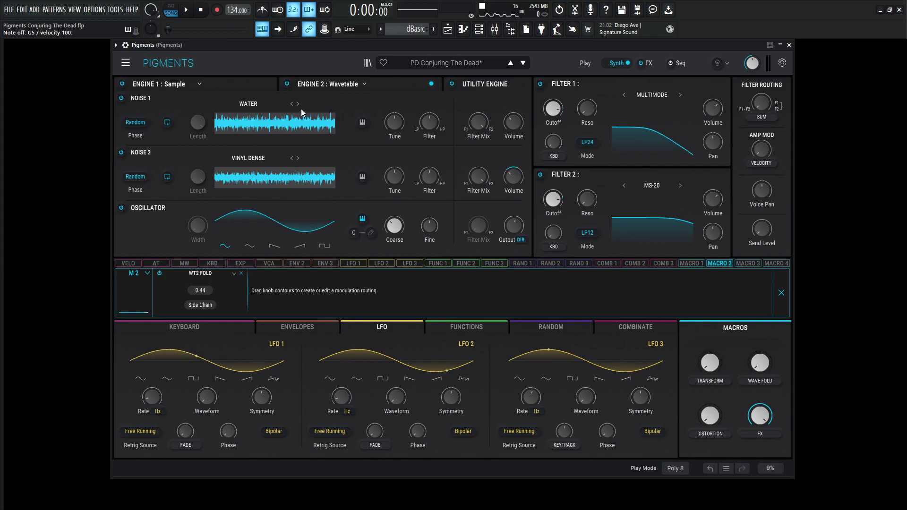
click(382, 83)
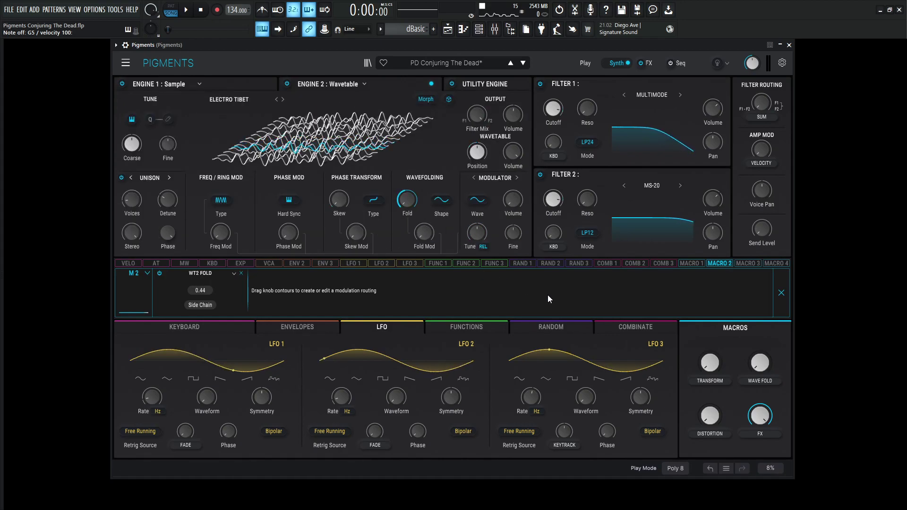
click(781, 293)
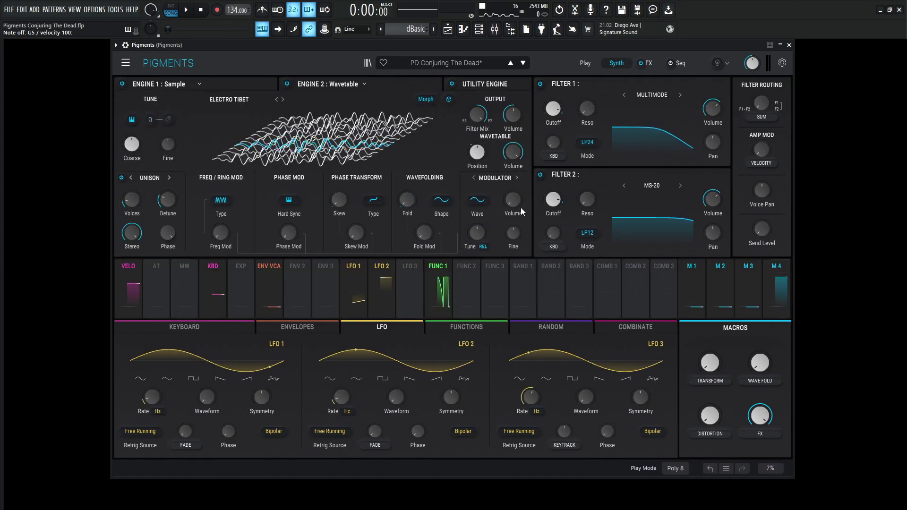
mouse_move(406, 227)
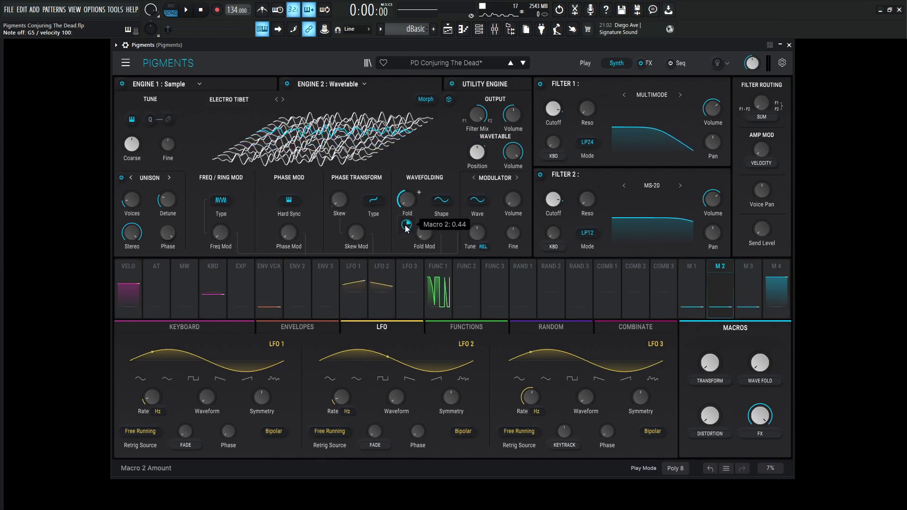
mouse_move(766, 362)
mouse_down()
mouse_move(767, 337)
mouse_move(766, 375)
mouse_move(766, 346)
mouse_move(766, 374)
mouse_move(761, 366)
mouse_up()
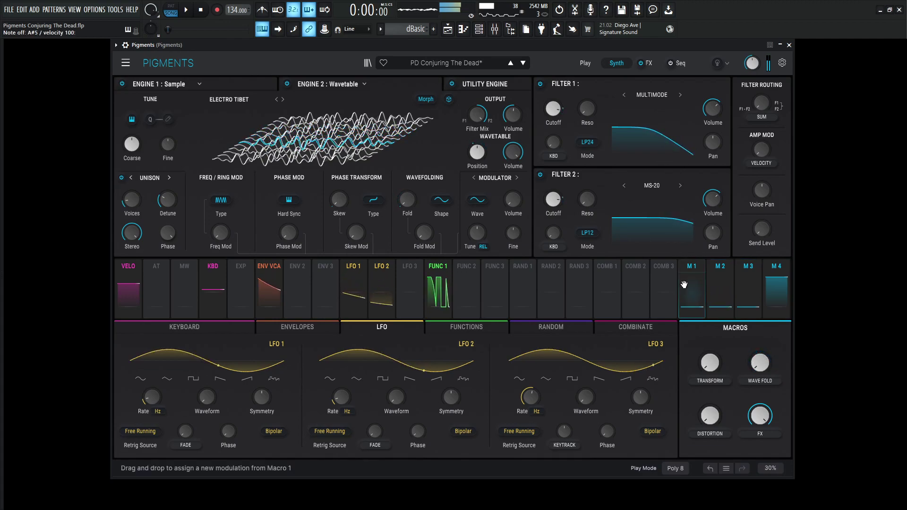
- Sweep the DISTORTION macro up to 1.00 and back down to 0.00 on the effects page
click(652, 62)
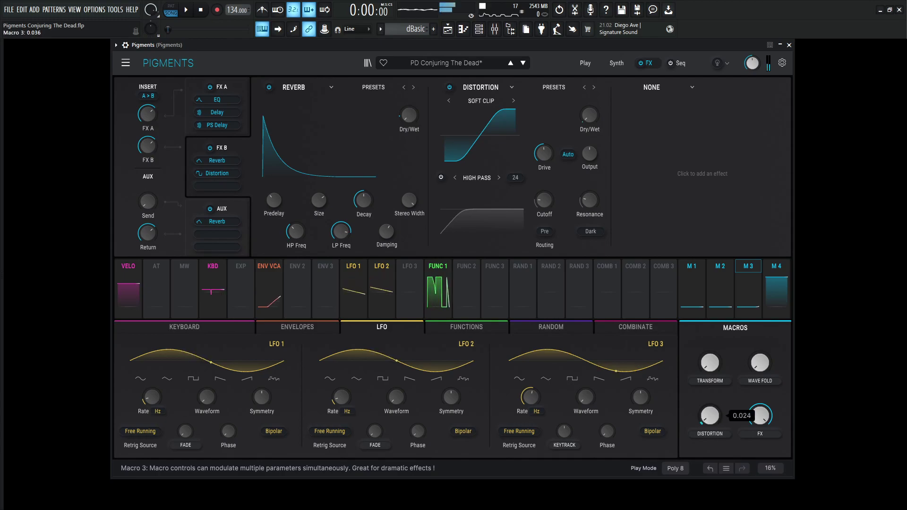
drag(710, 415, 710, 410)
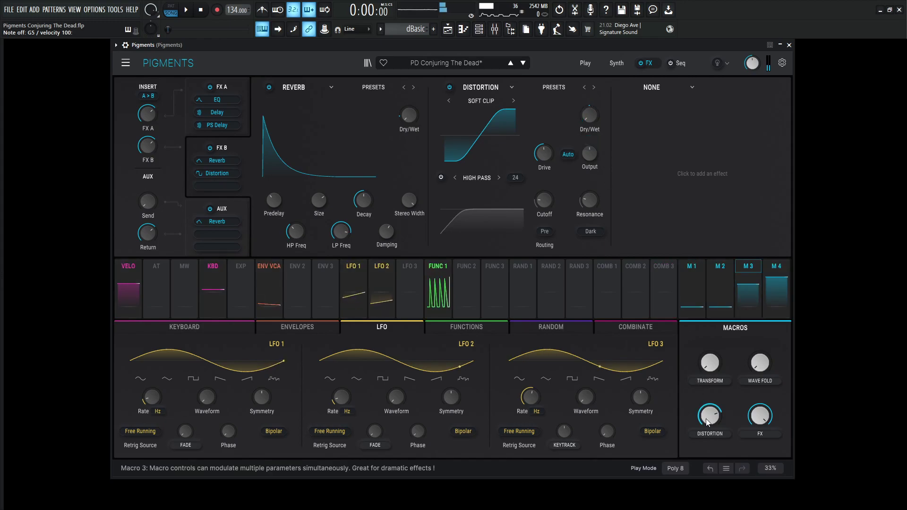
drag(707, 421, 710, 447)
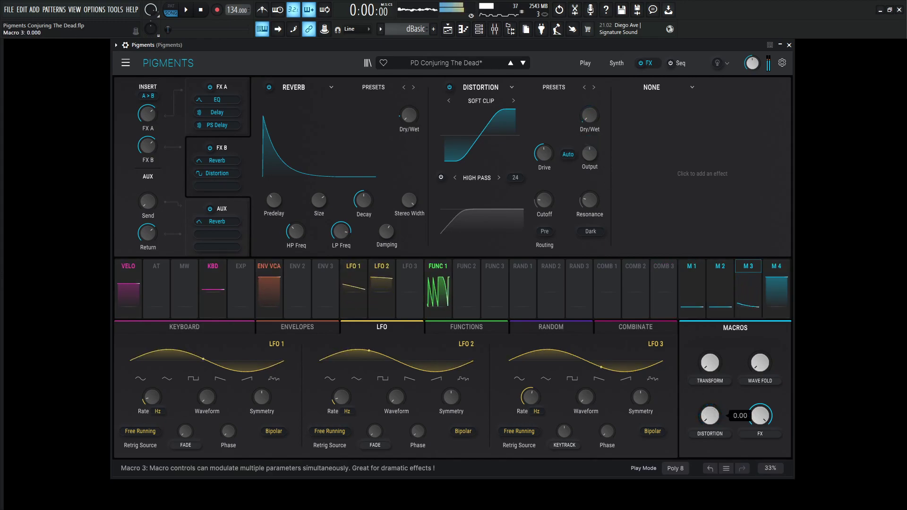
drag(710, 416, 710, 454)
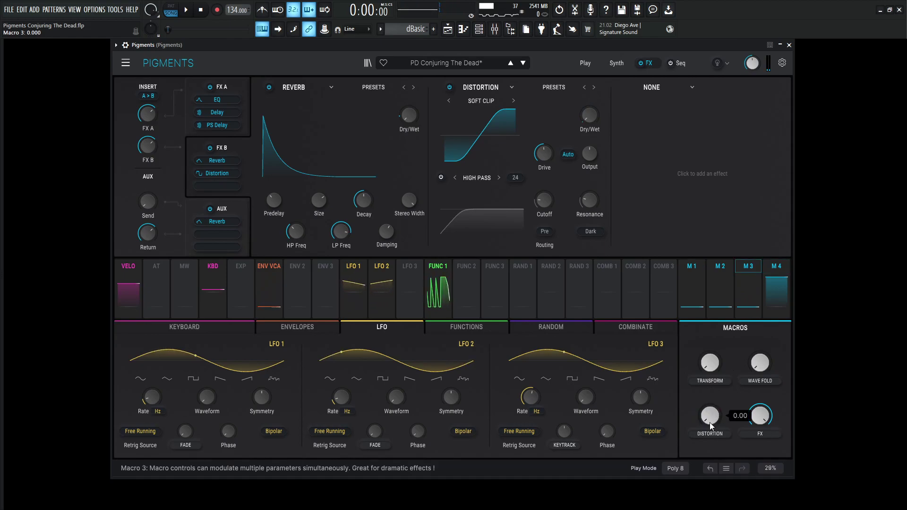
- Inspect Macro 4's targets across the FX A and FX B chains, then close its routing panel
click(777, 267)
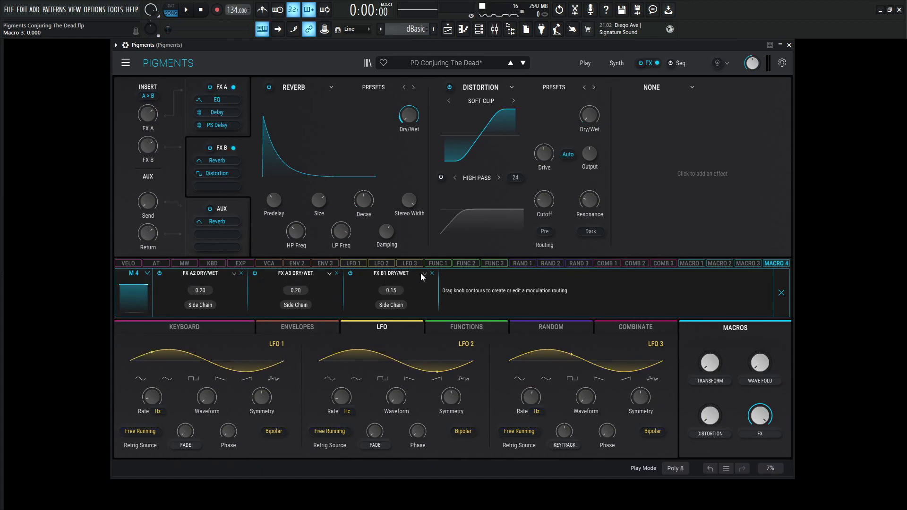
click(222, 87)
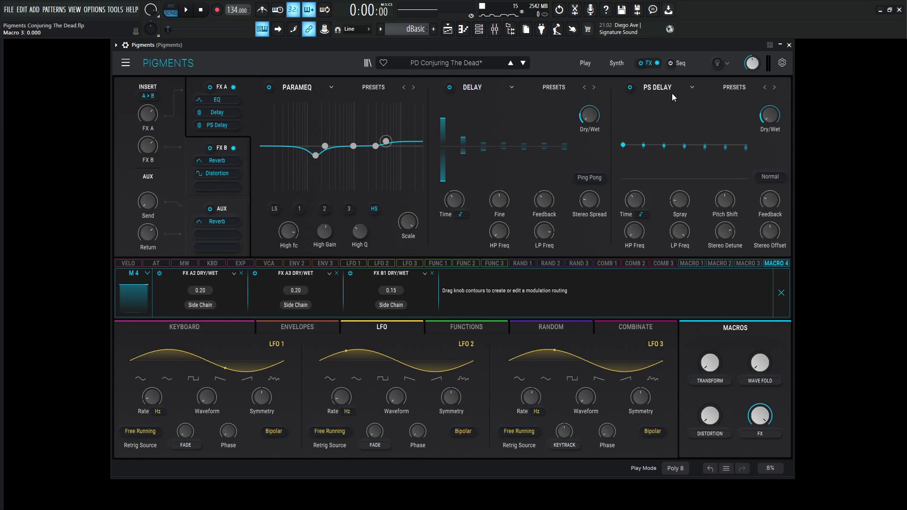
click(222, 148)
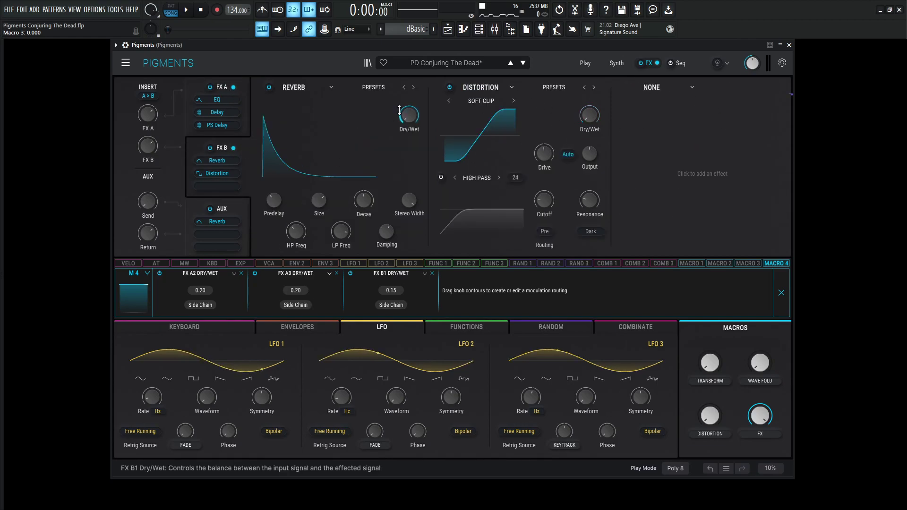
click(782, 291)
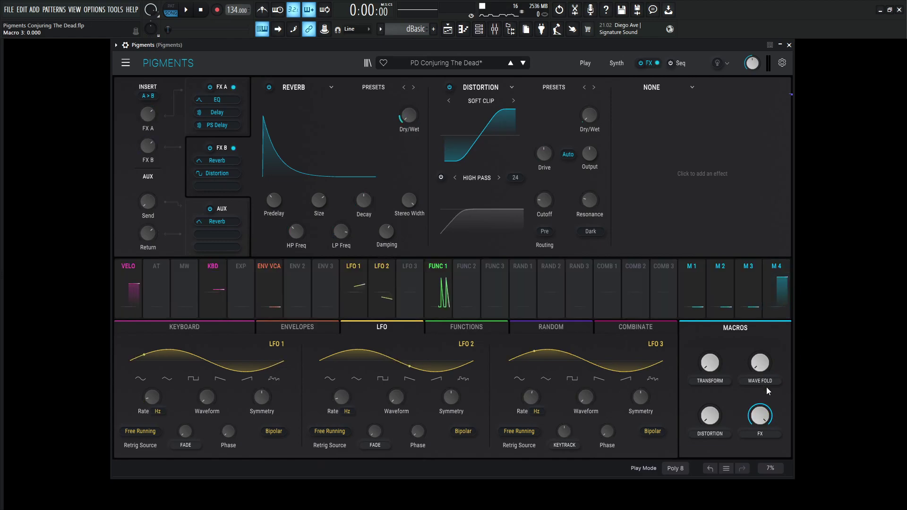
click(245, 89)
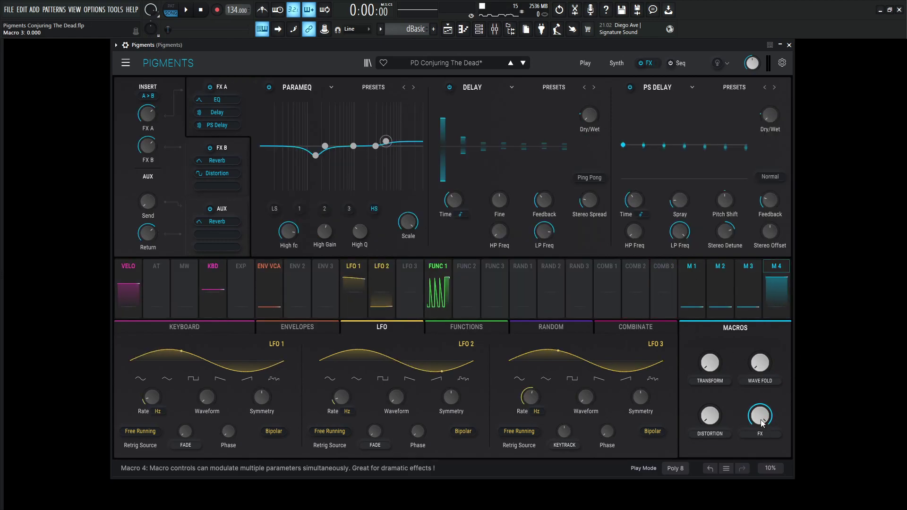
- Drop the FX macro to 0, then raise it to 1.00 and play notes with FX B showing
drag(760, 415, 760, 428)
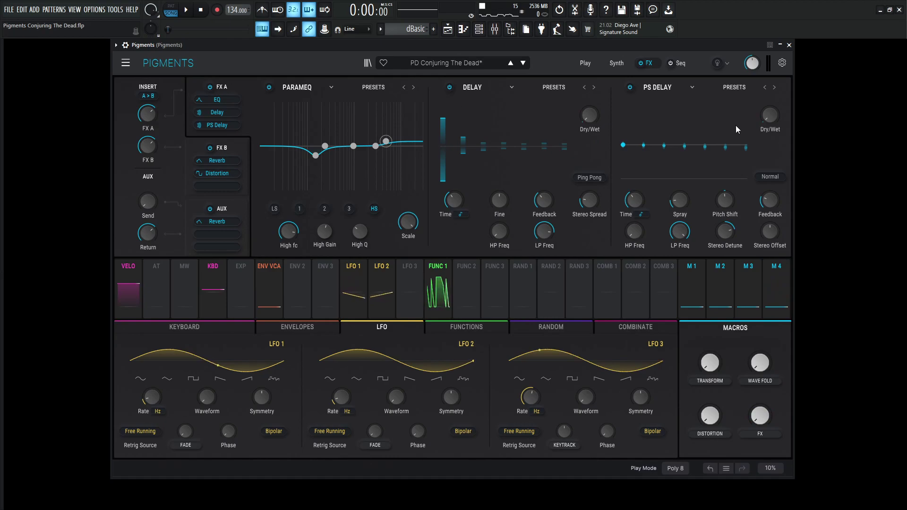
click(222, 149)
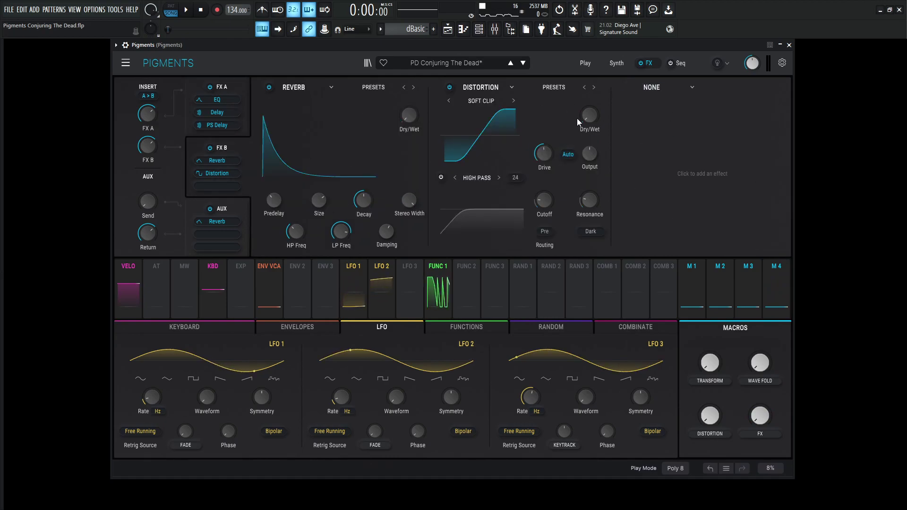
drag(758, 421, 758, 426)
mouse_move(758, 426)
key(c)
key(2)
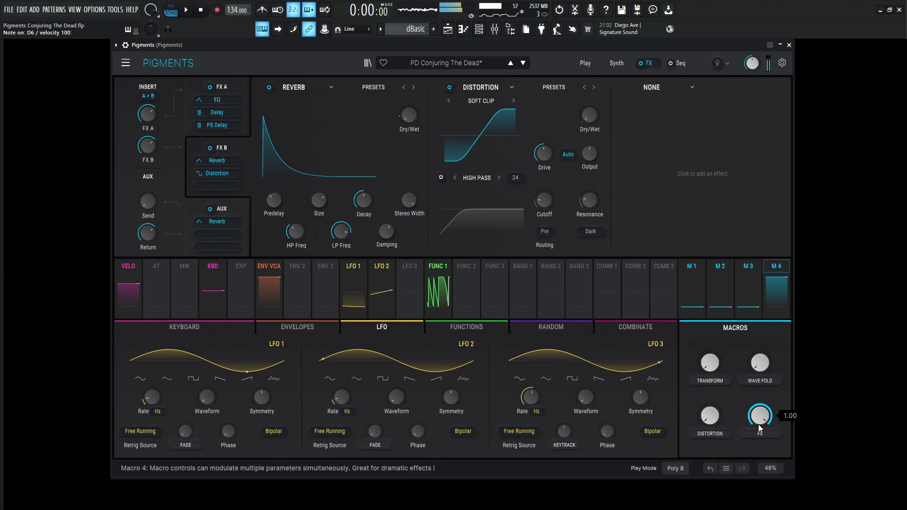
key(v)
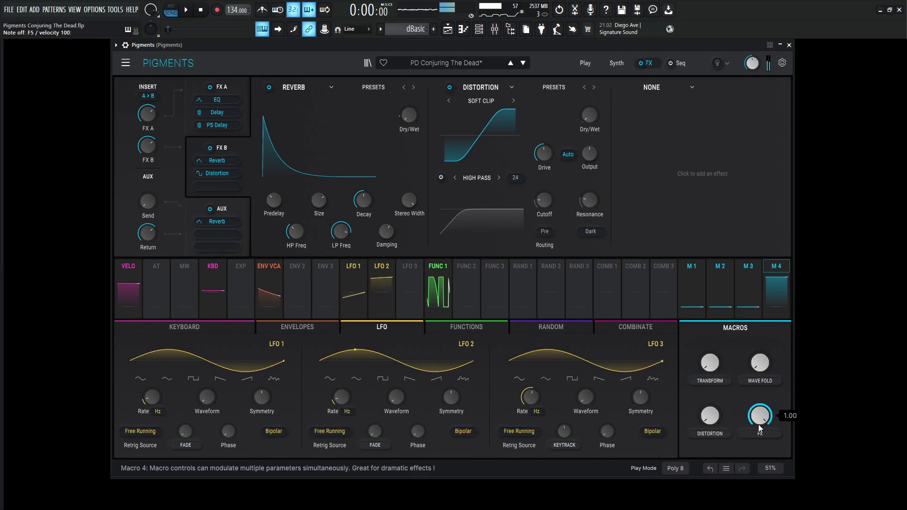
- Switch back to the Synth page showing Engine 2's Electro Tibet wavetable and both filters
click(617, 63)
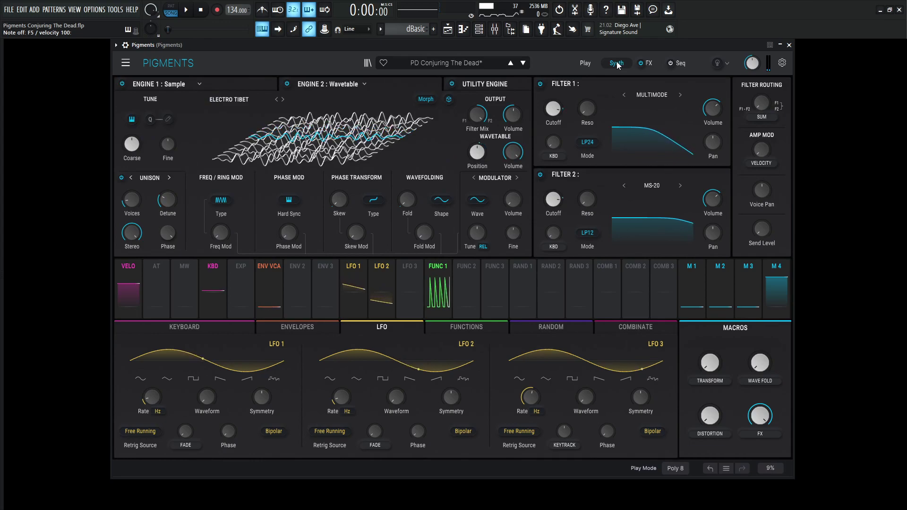